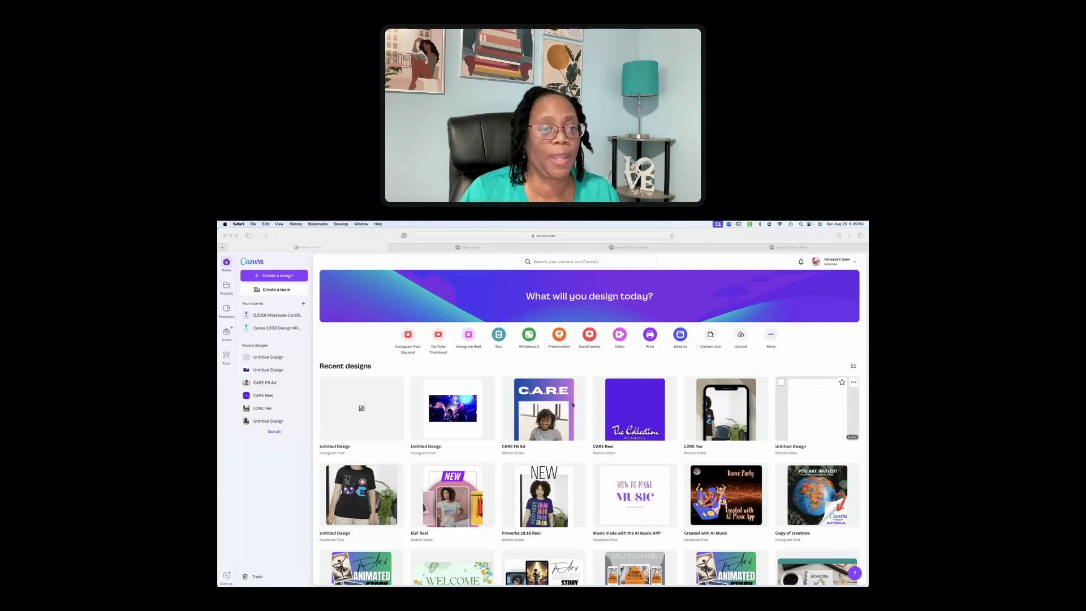
Create a new blank Instagram Post design from the Canva home page
click(409, 337)
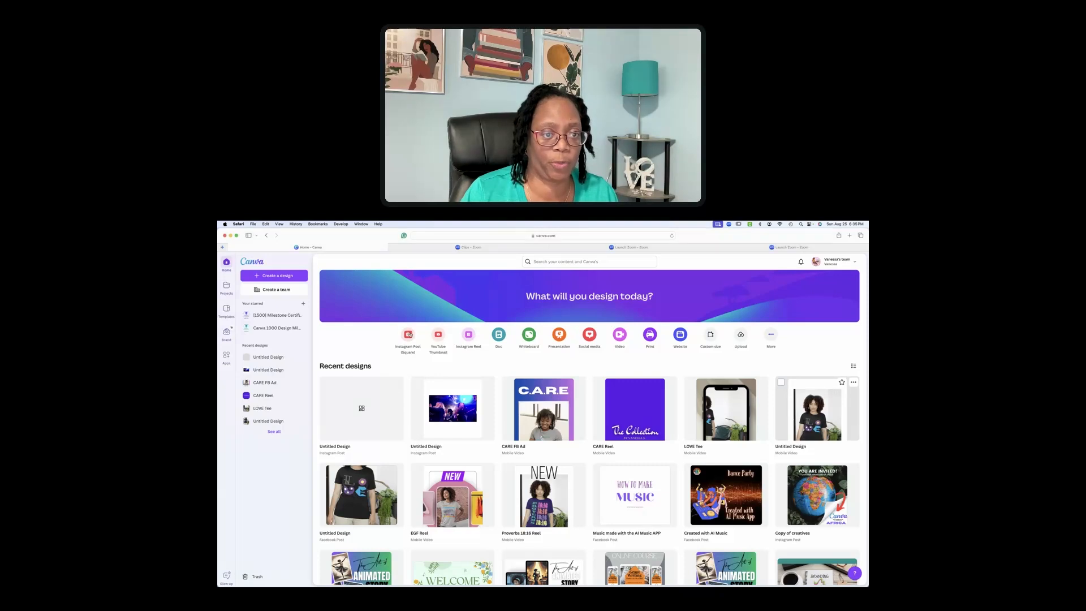
click(409, 335)
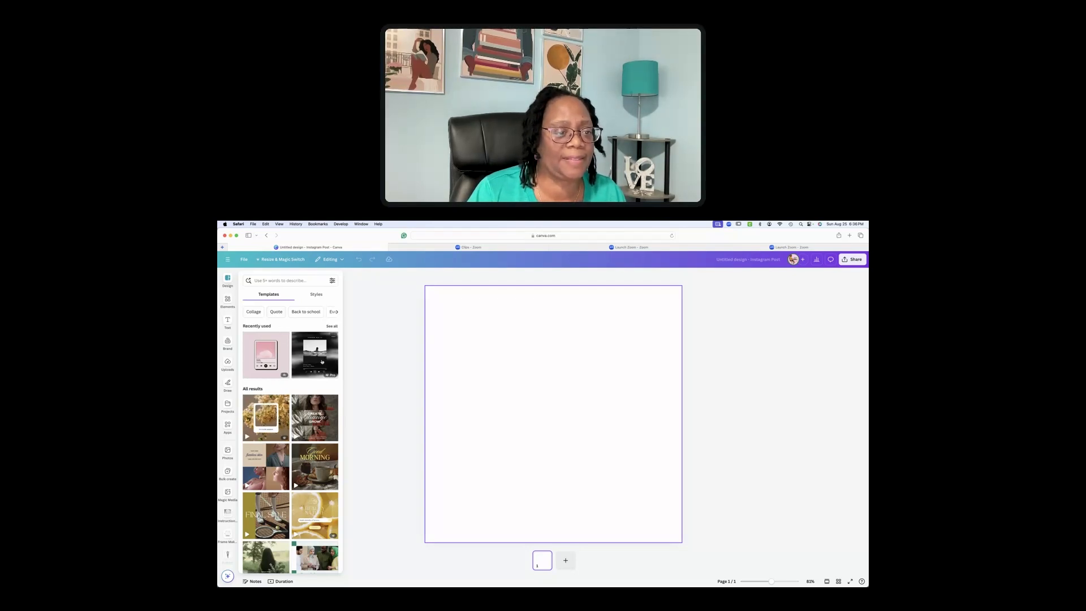
Apply the Pink Retro Playlist template from recently used templates and select its card picture
click(332, 327)
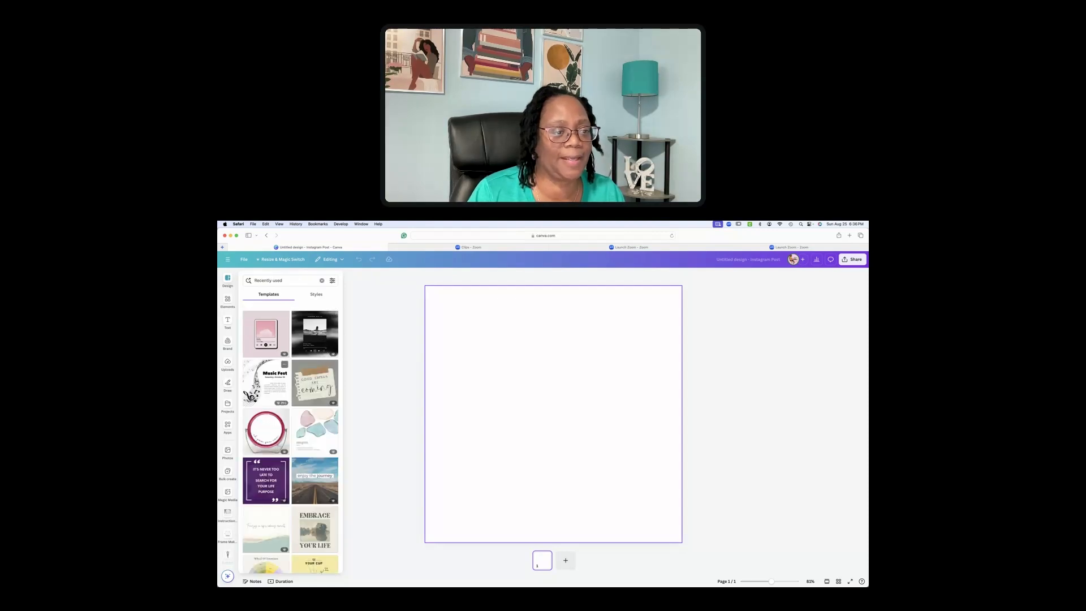
click(254, 339)
click(601, 454)
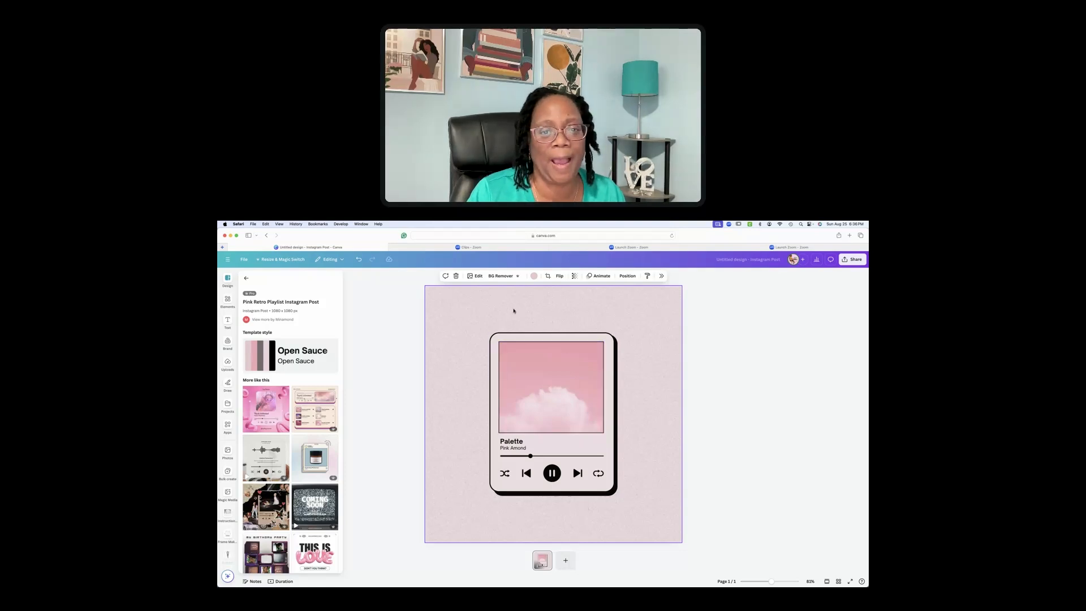
Switch the page background from pale pink to a blue-to-purple gradient
click(476, 315)
click(534, 276)
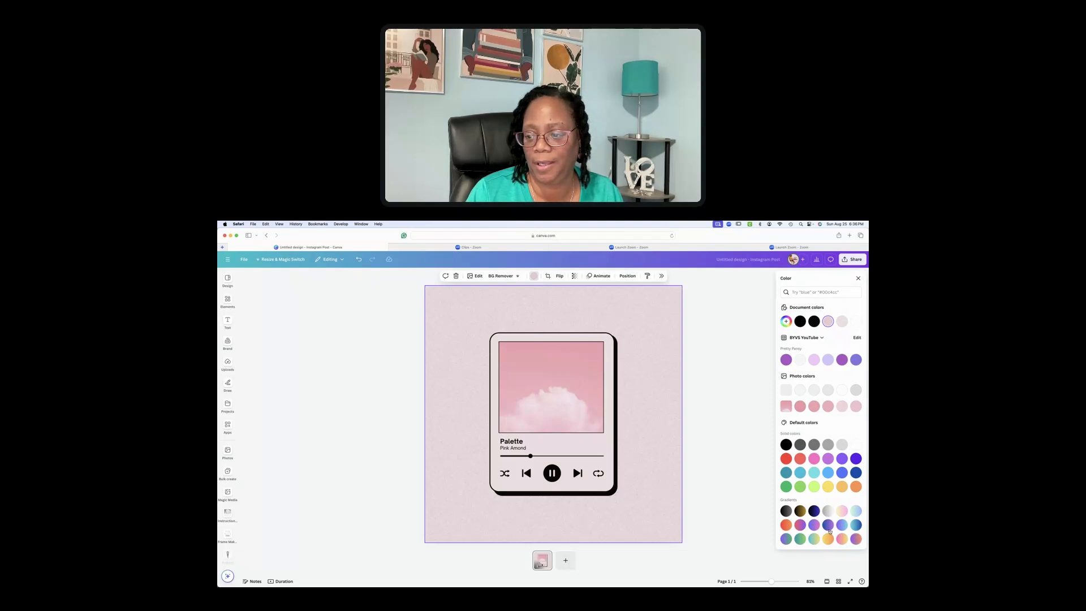
click(829, 525)
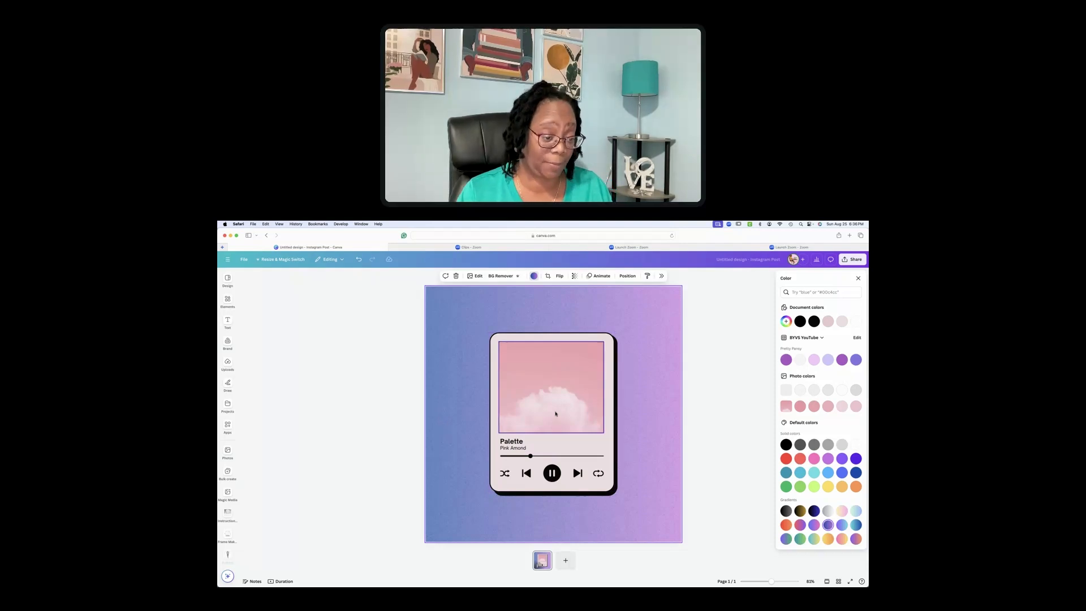
click(228, 300)
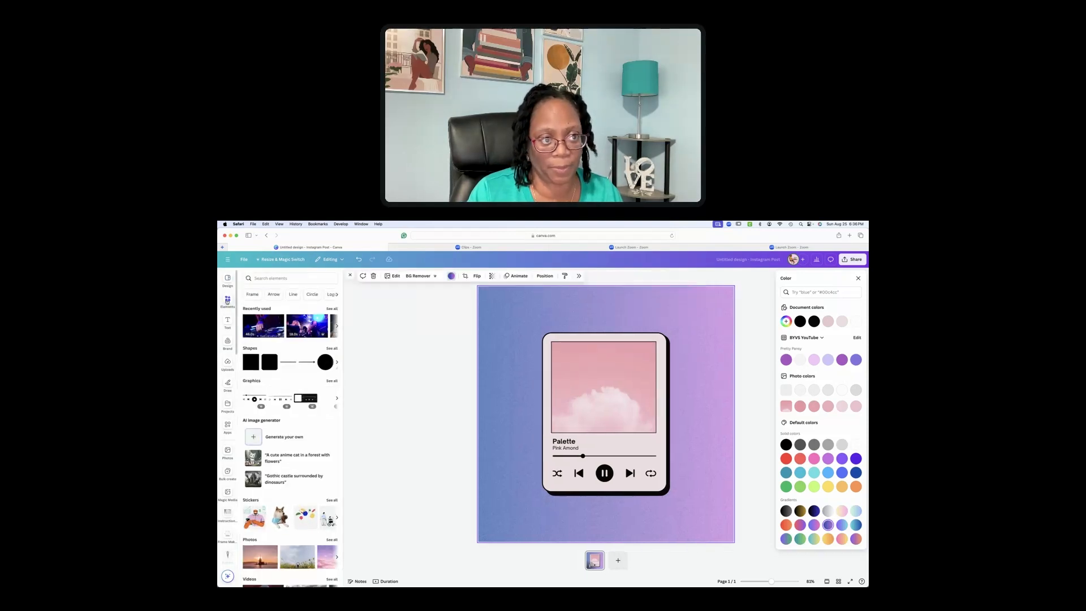
Search elements for 'dance party' and browse all the video results
click(283, 278)
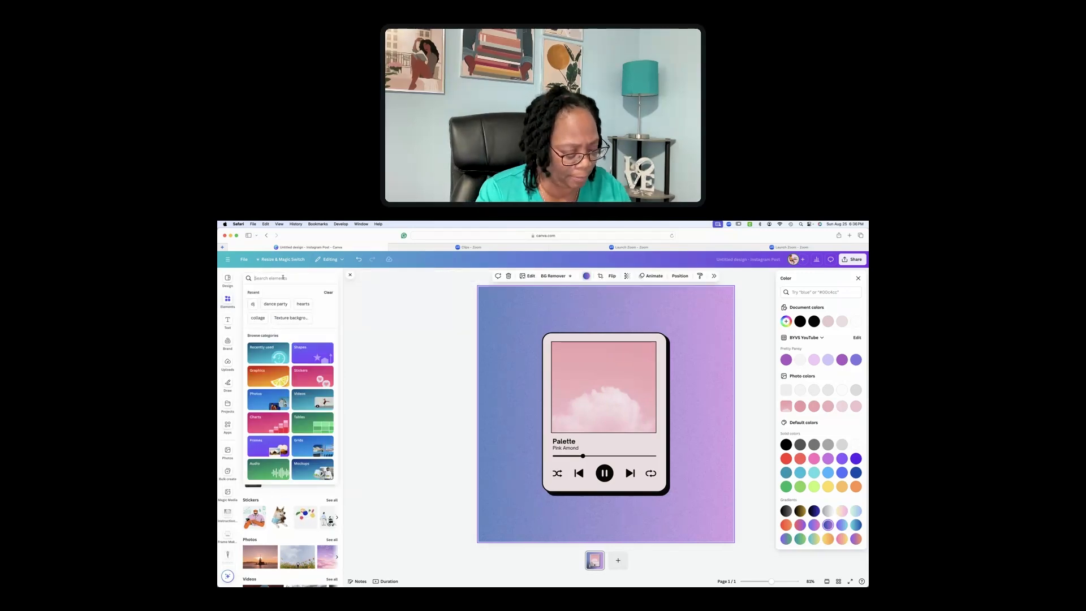
text(dance party)
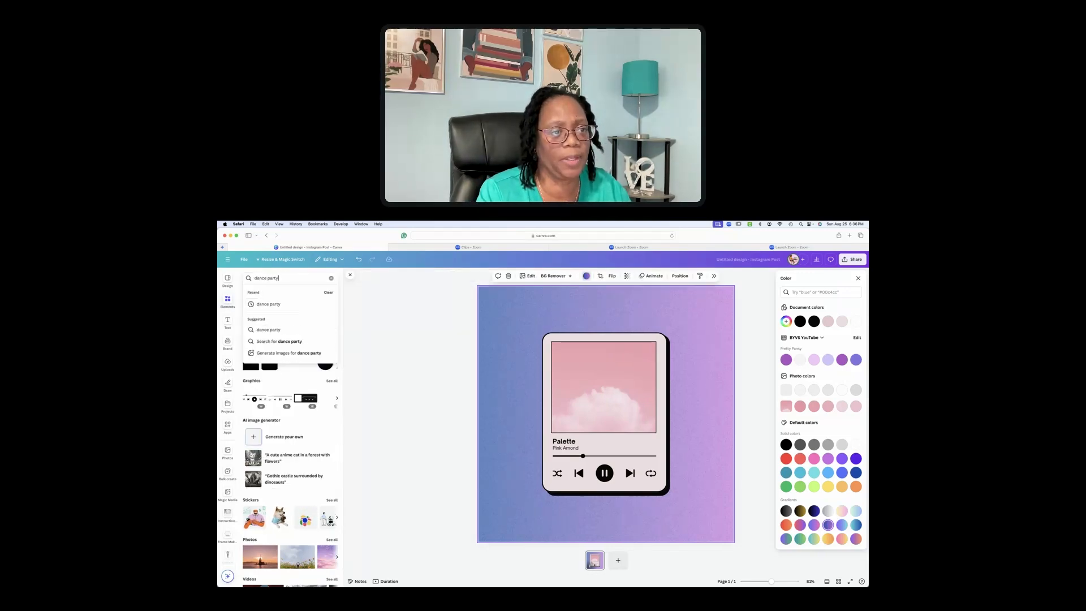
key(Return)
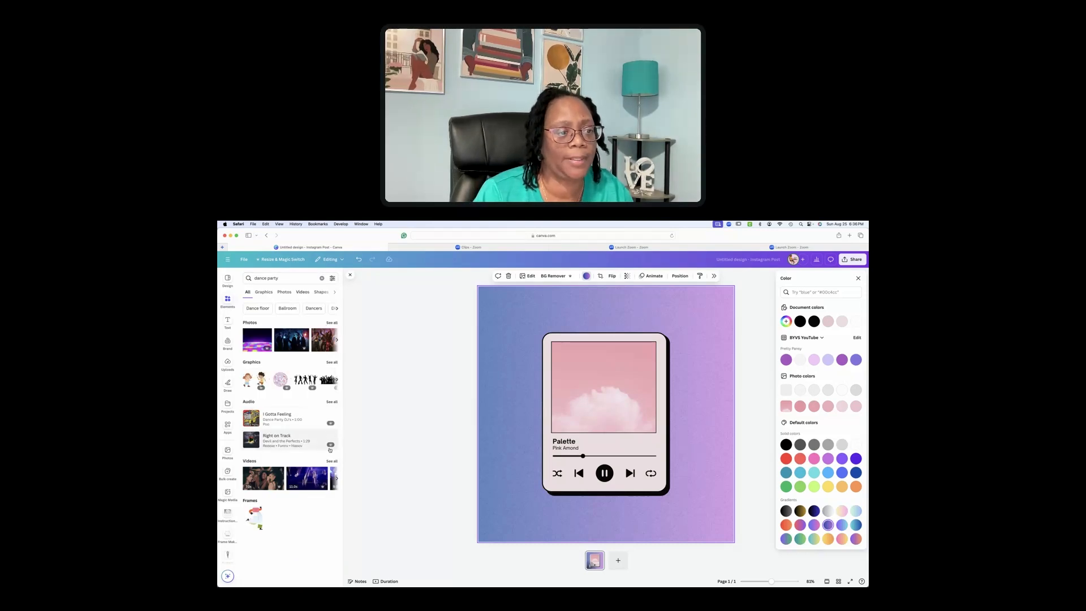
click(334, 462)
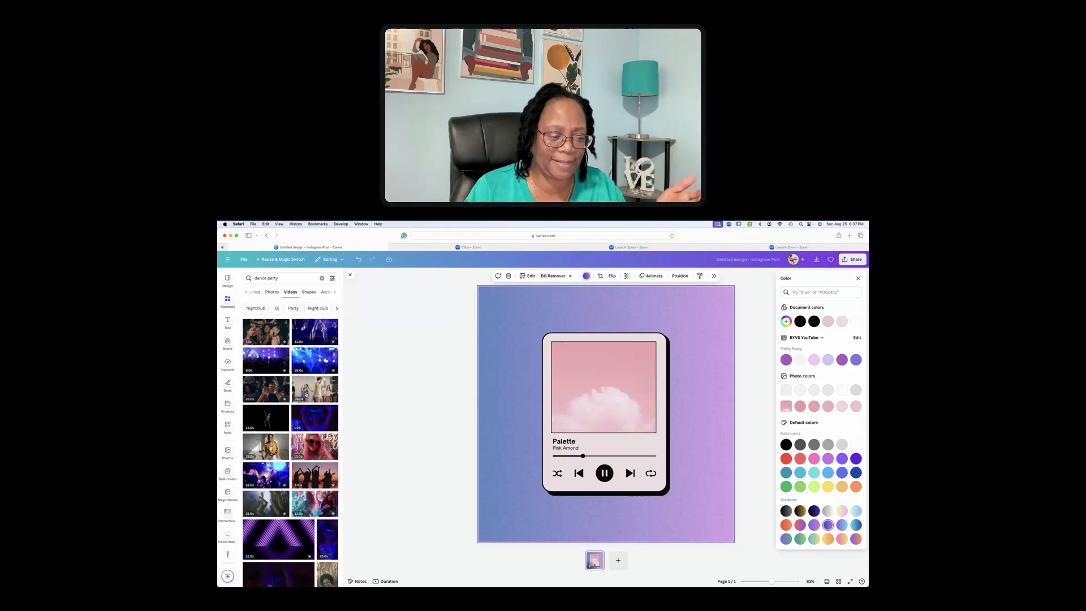
scroll(305, 396, down, 5)
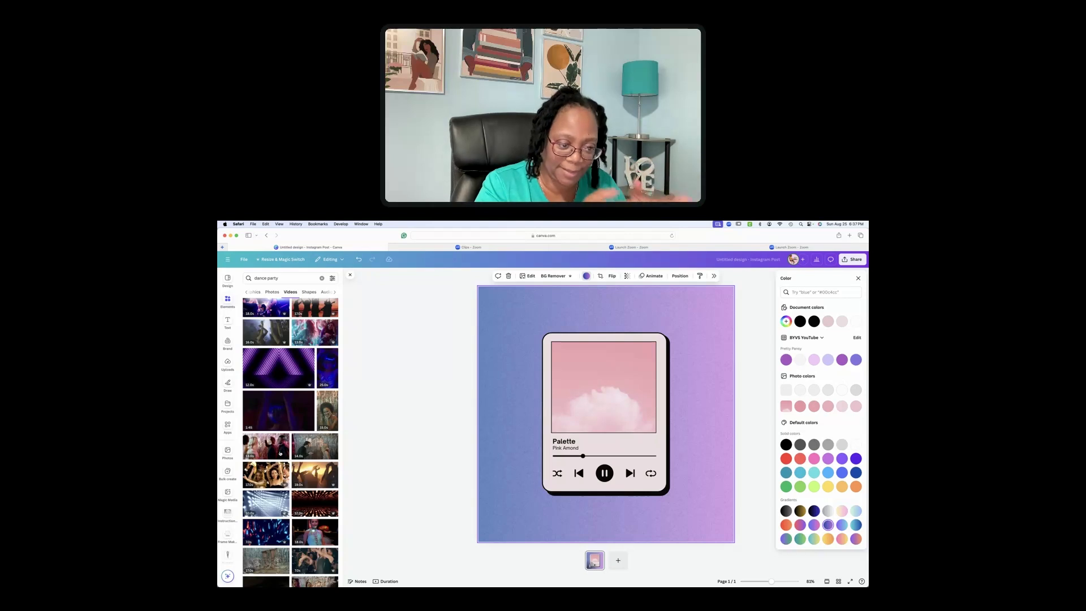
scroll(280, 453, up, 5)
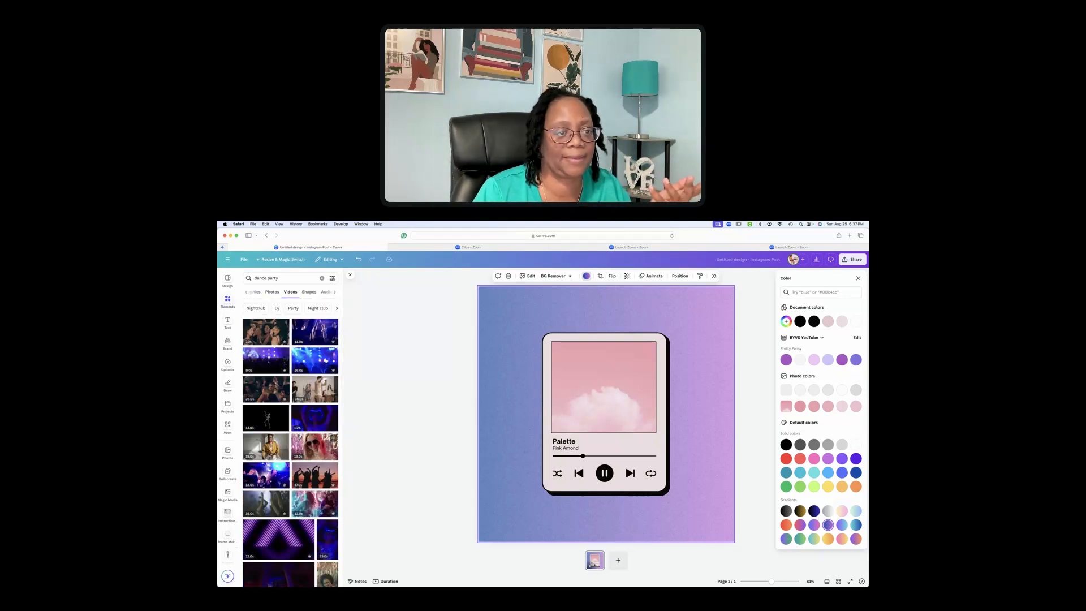
scroll(300, 436, down, 3)
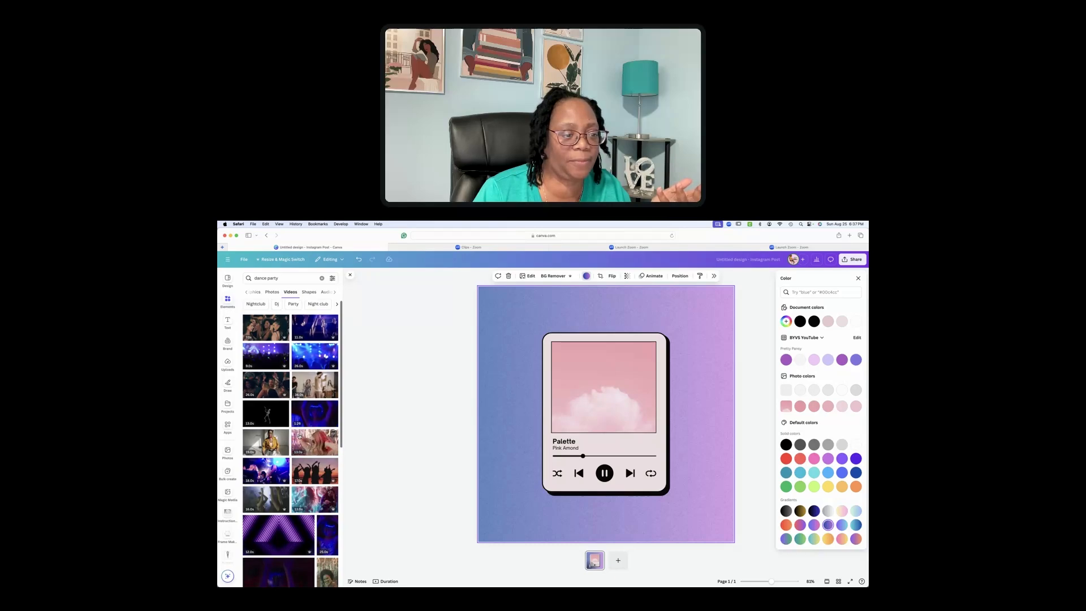
scroll(300, 436, down, 3)
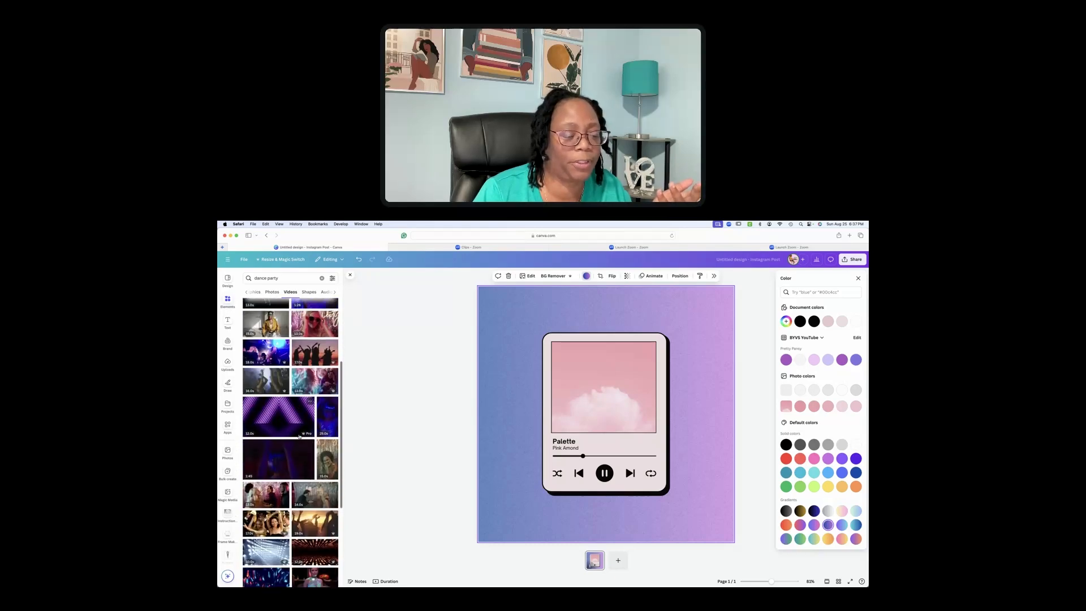
scroll(299, 437, down, 2)
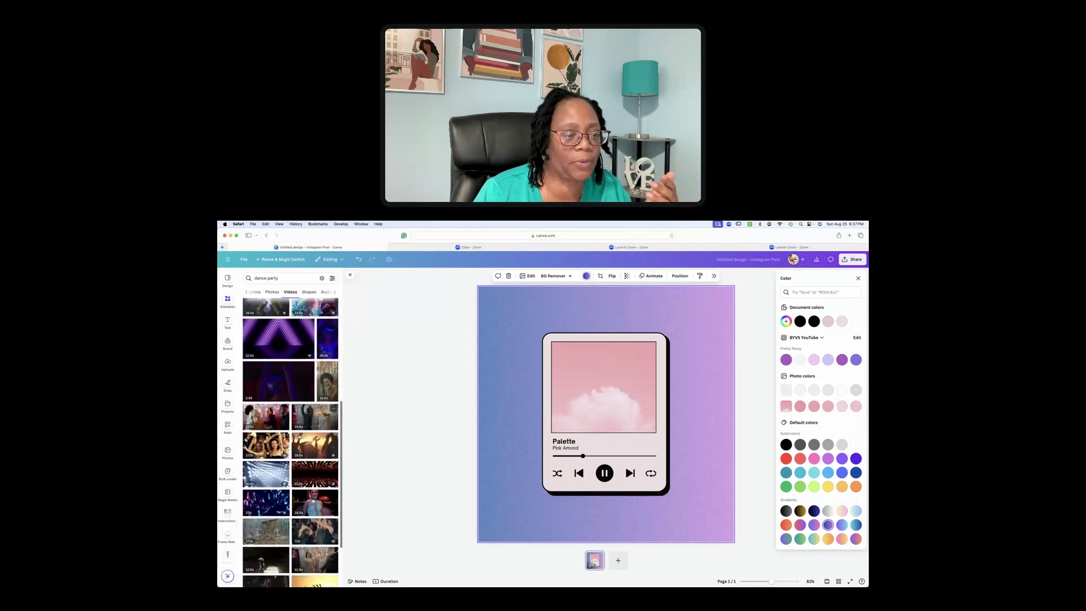
scroll(299, 436, down, 1)
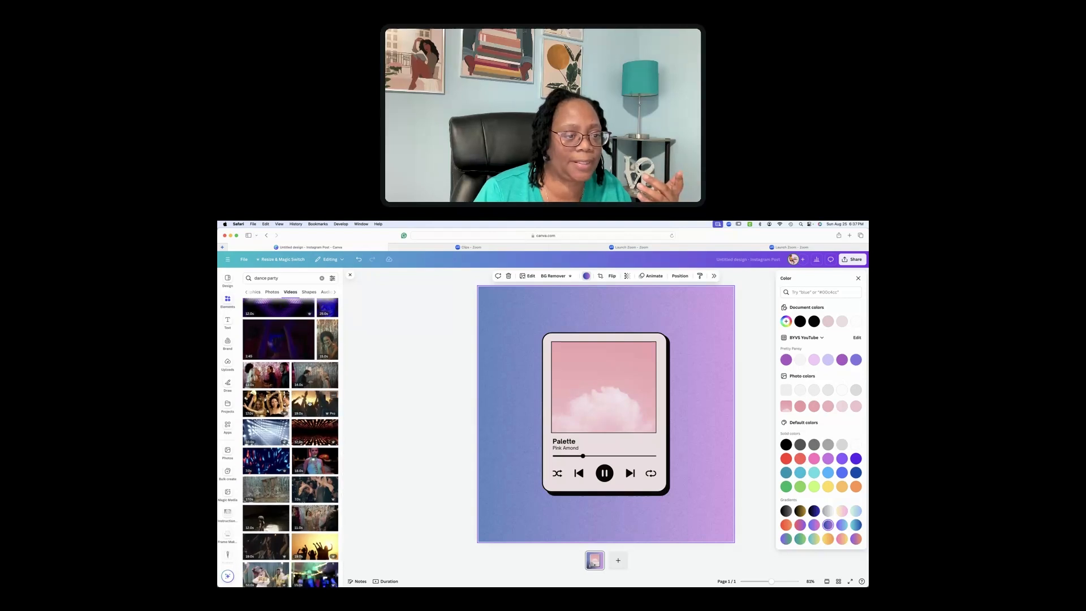
Drop the sunset dancing video into the player card's picture frame
click(309, 403)
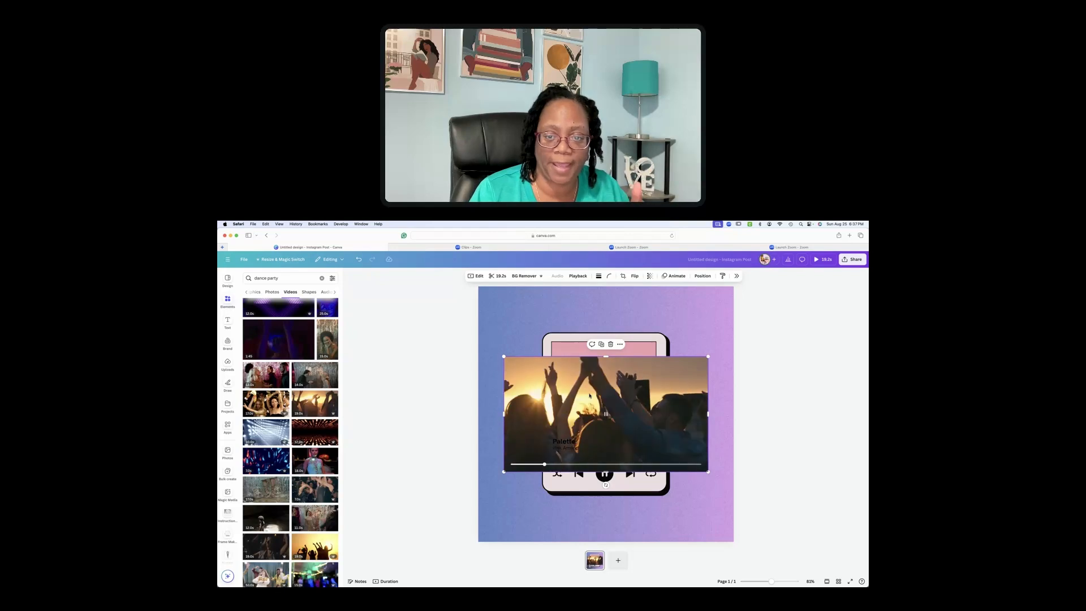
drag(592, 383, 618, 393)
click(570, 358)
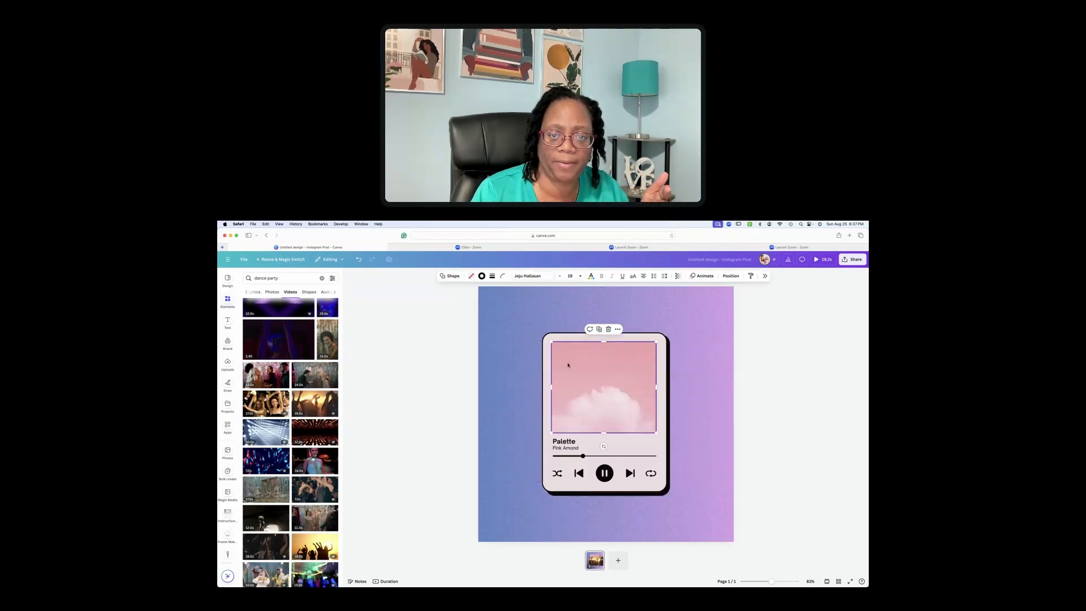
drag(565, 429, 606, 387)
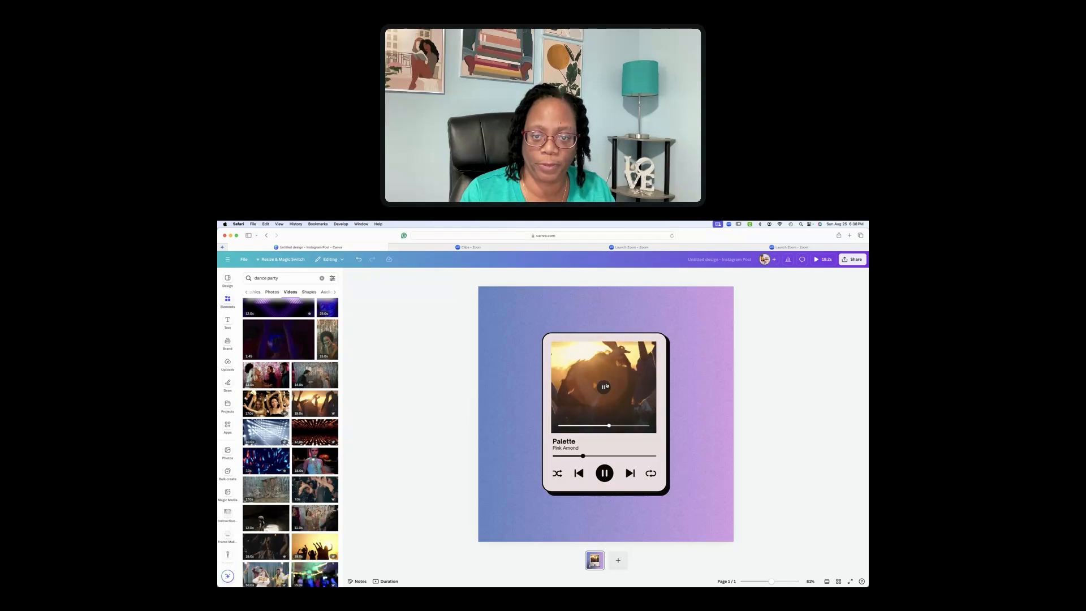
Add a second blank page, then reselect the video on page 1
key(super+Return)
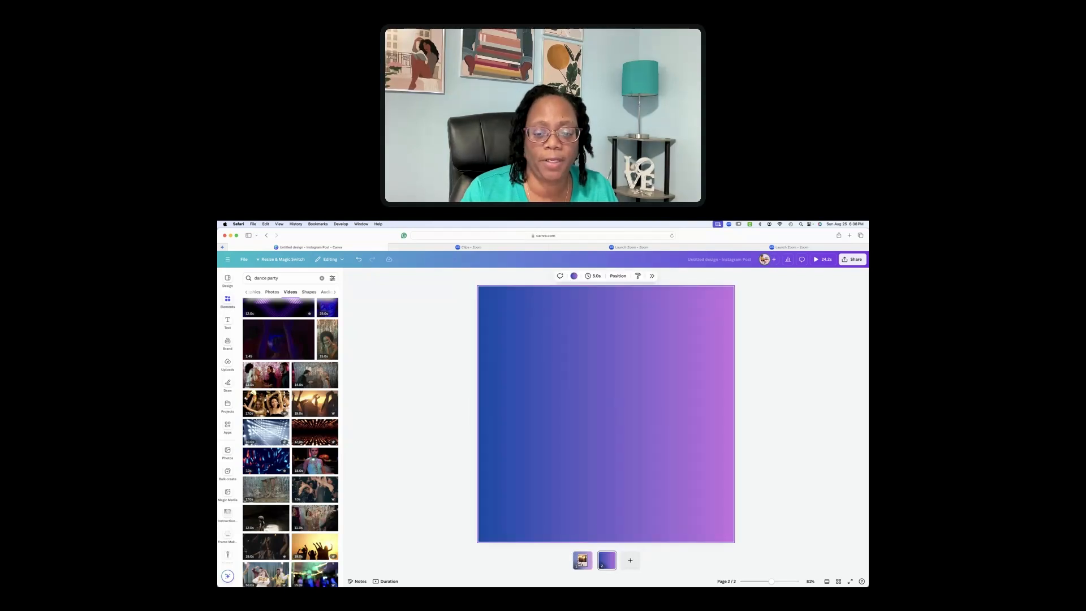
click(584, 559)
click(564, 417)
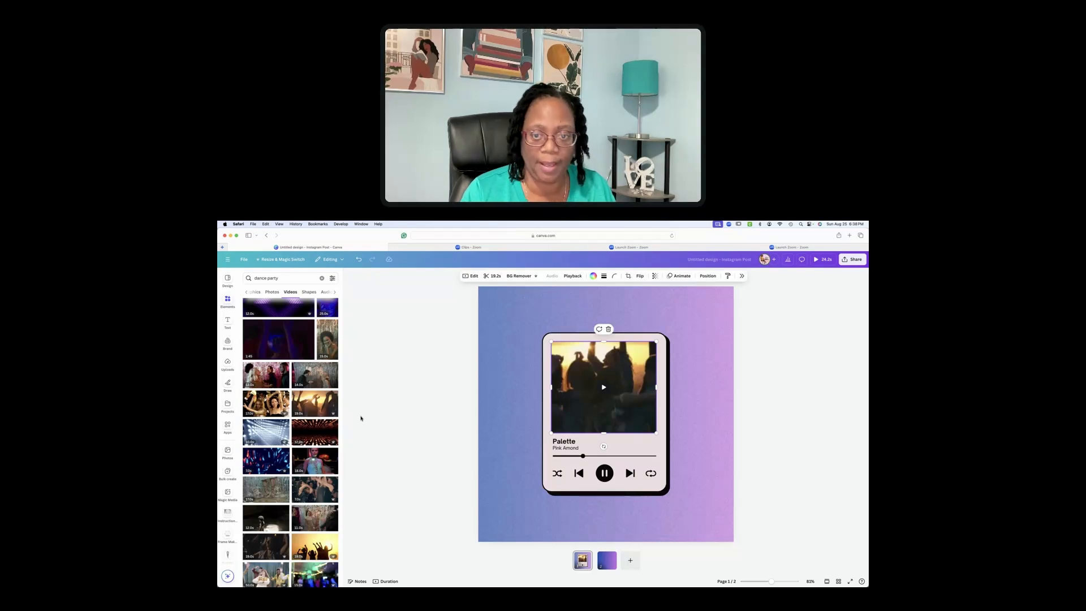
Duplicate the player-card page, delete the blank third page, and bring up the Apps library
click(587, 558)
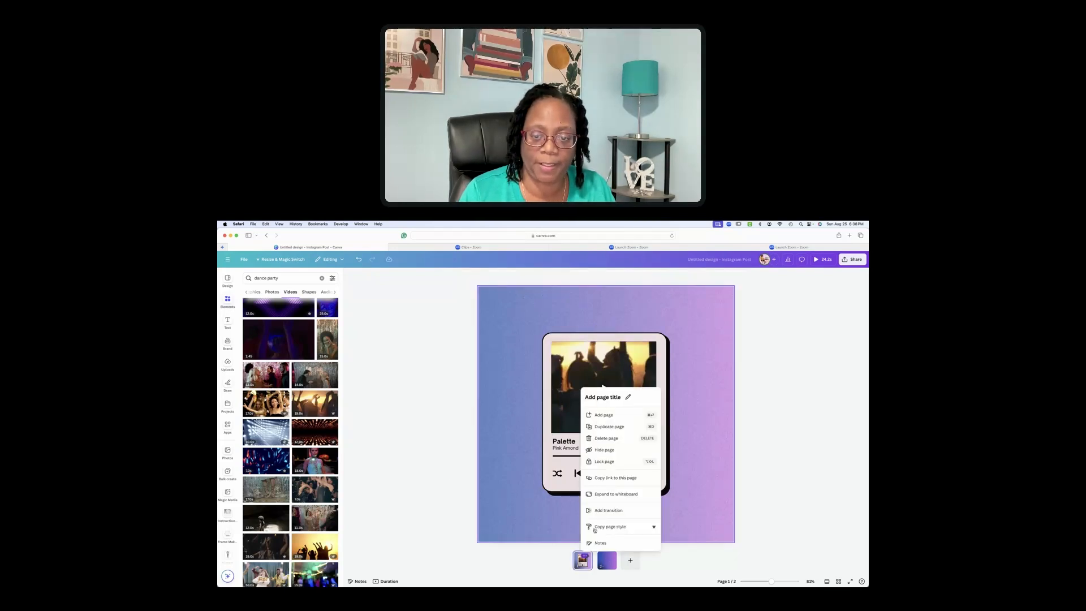
click(606, 428)
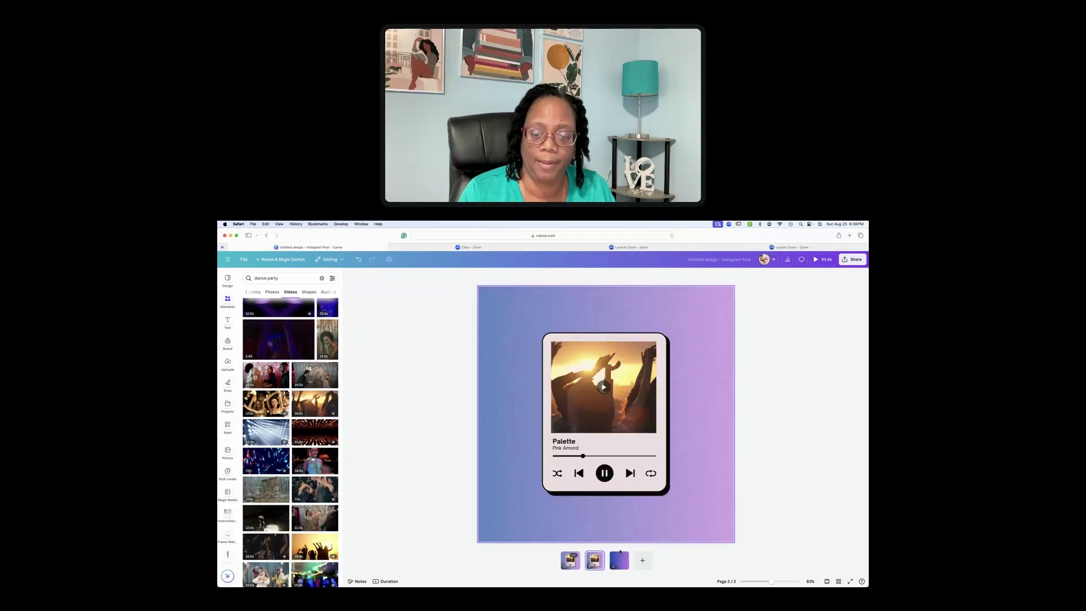
click(624, 556)
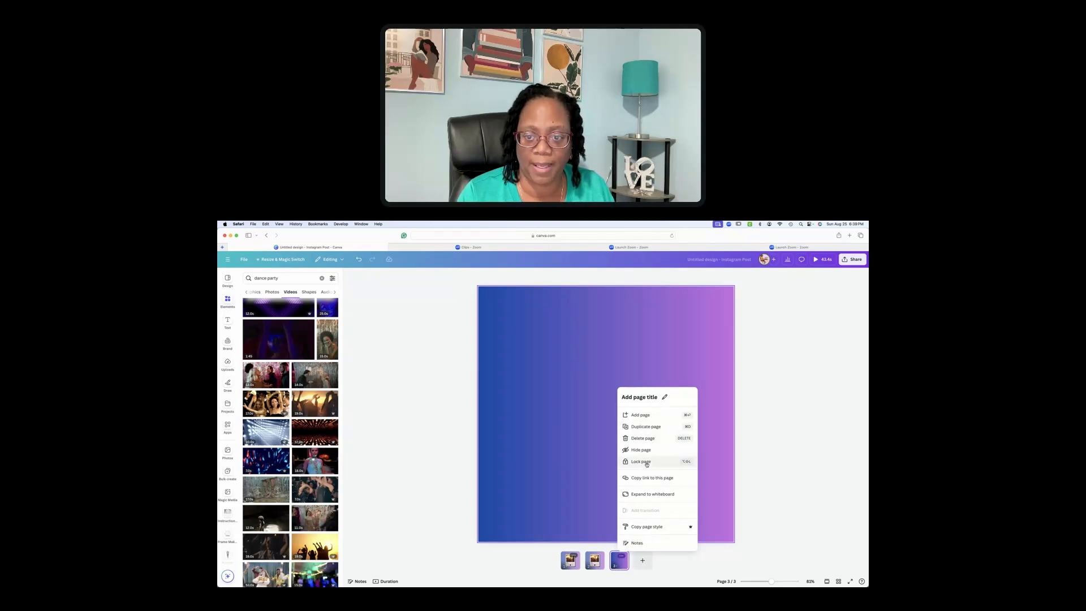
click(643, 438)
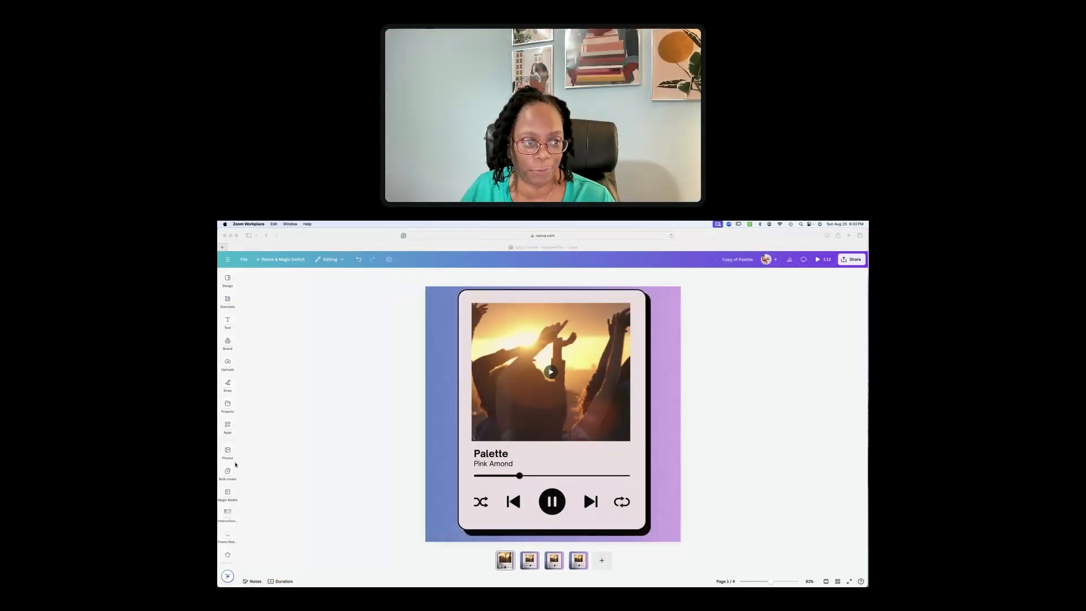
click(227, 428)
click(227, 428)
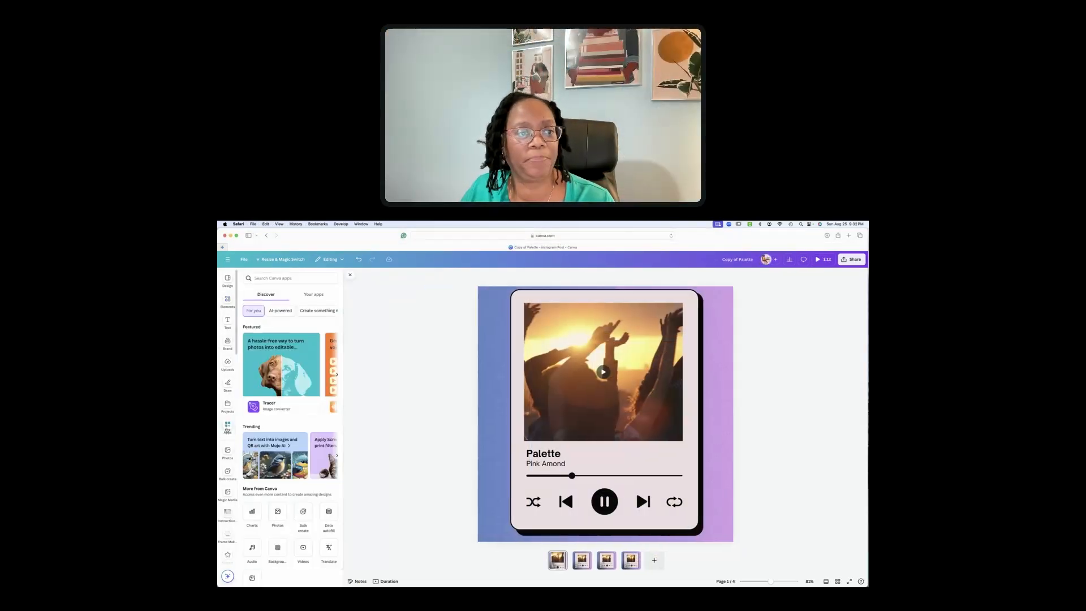
Search apps for 'AI Mus', then launch AI Music from Your apps
click(269, 279)
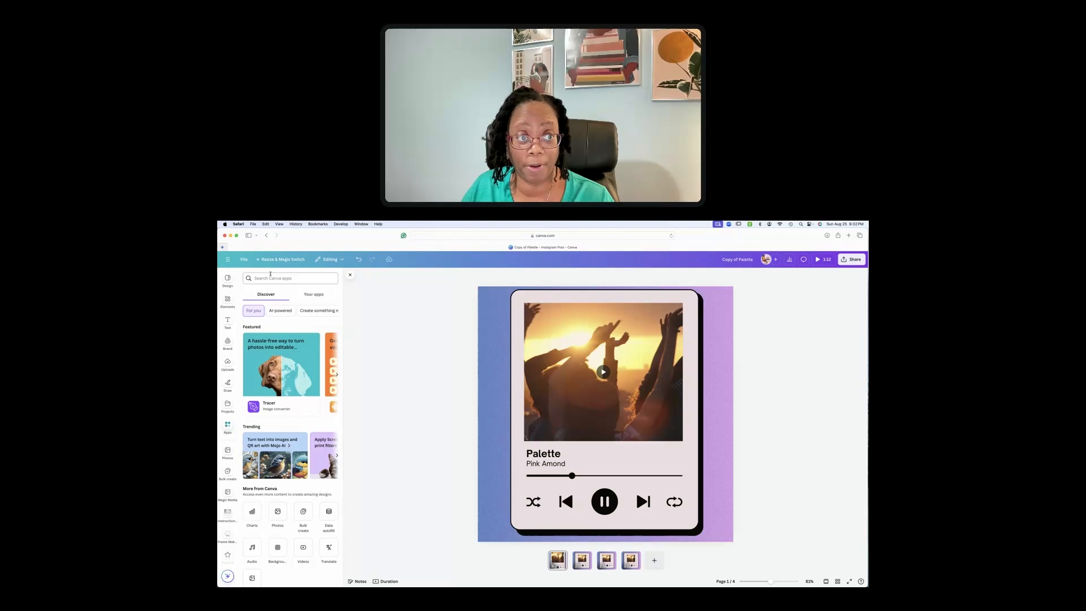
text(A)
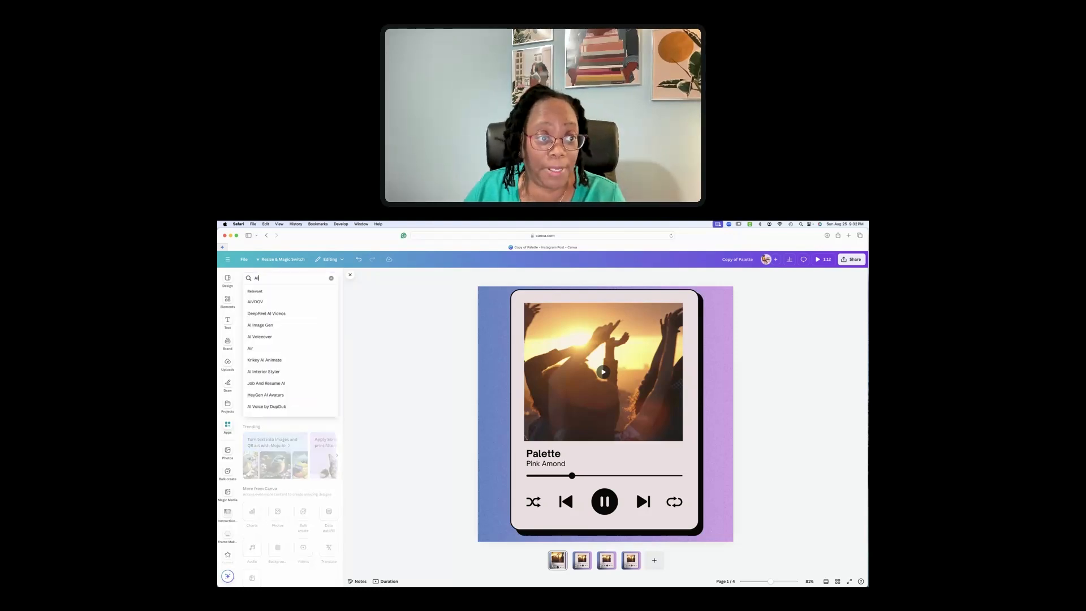
text(I Music)
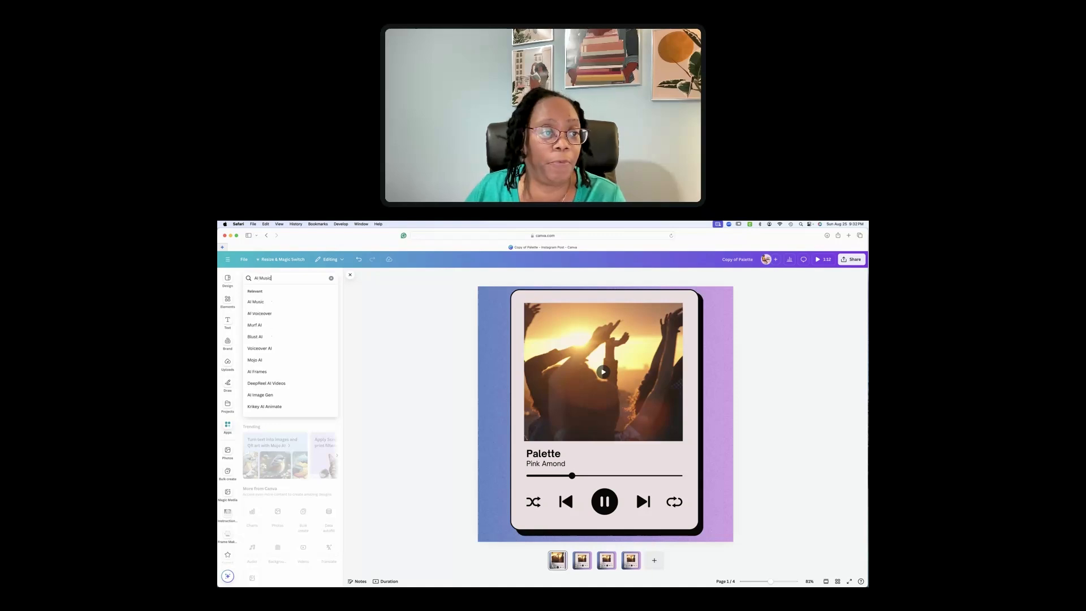
key(Return)
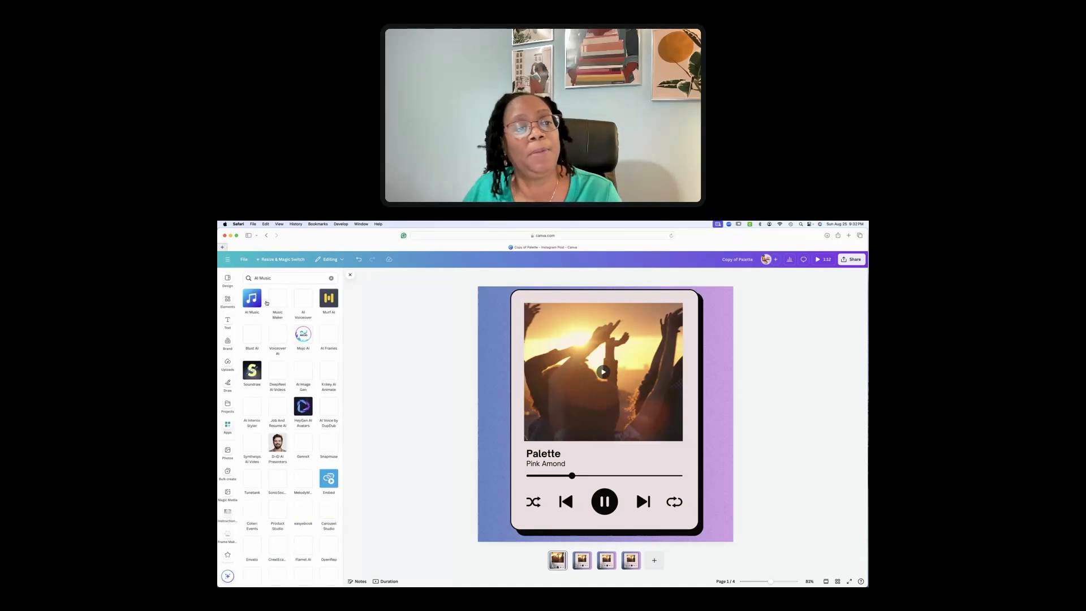
click(332, 281)
click(319, 297)
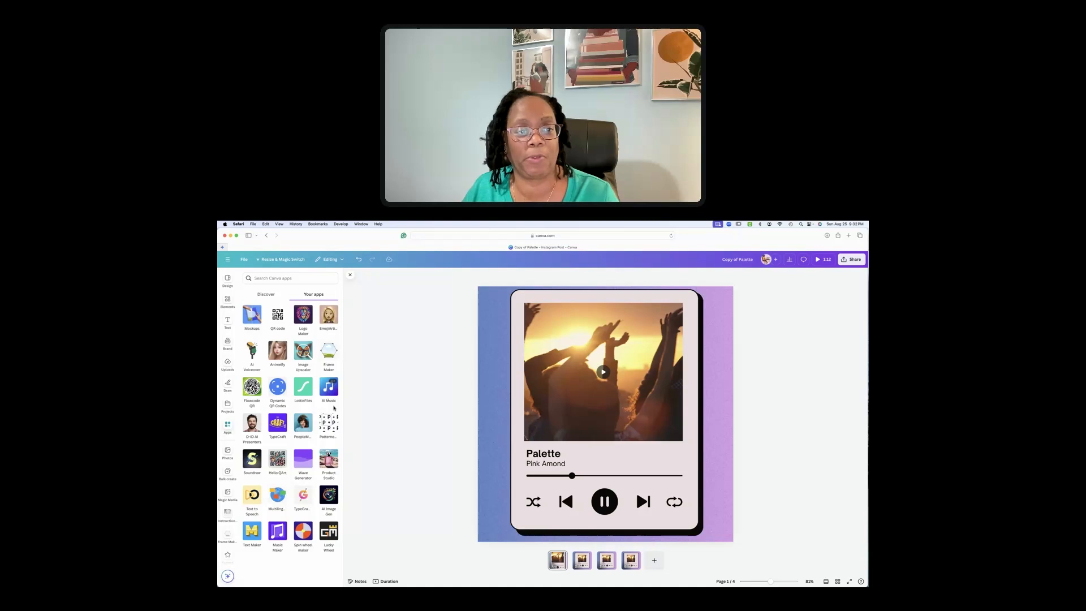
click(328, 390)
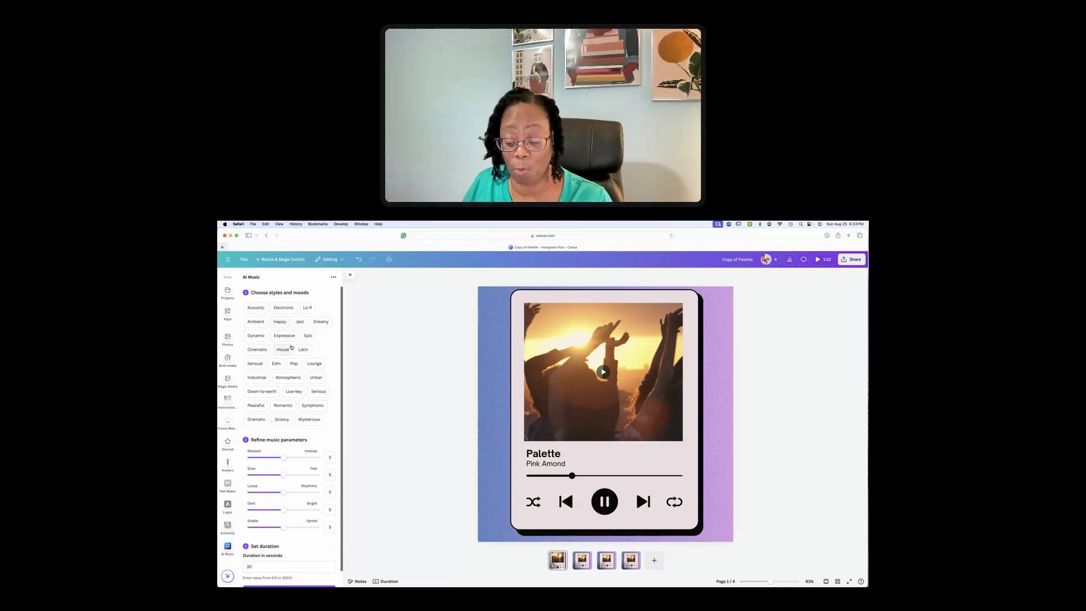
click(276, 310)
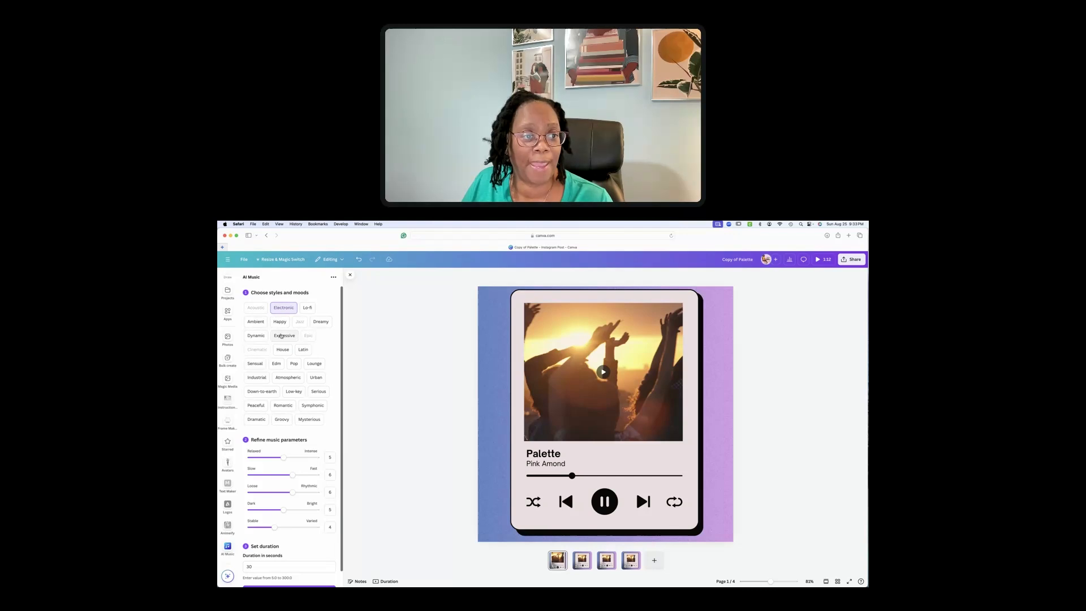
click(282, 336)
click(257, 377)
click(310, 420)
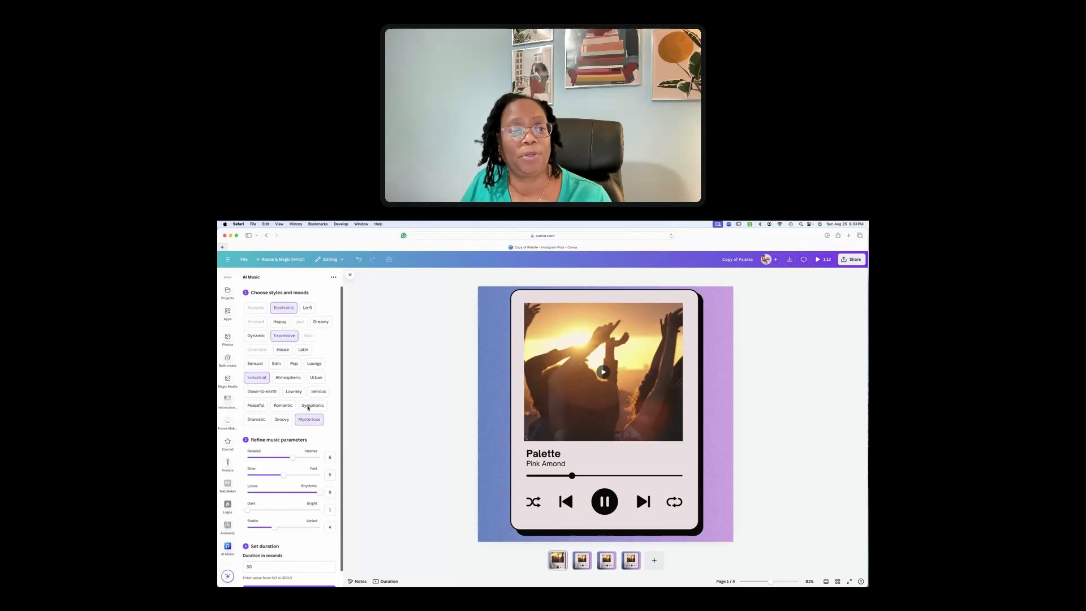
click(284, 310)
click(285, 336)
click(257, 378)
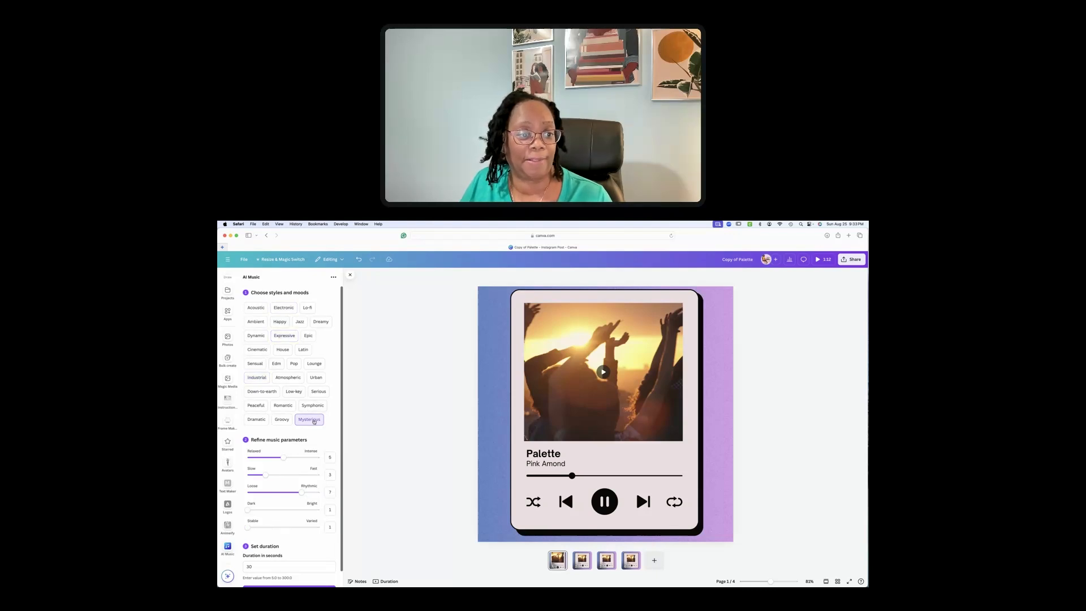
click(312, 406)
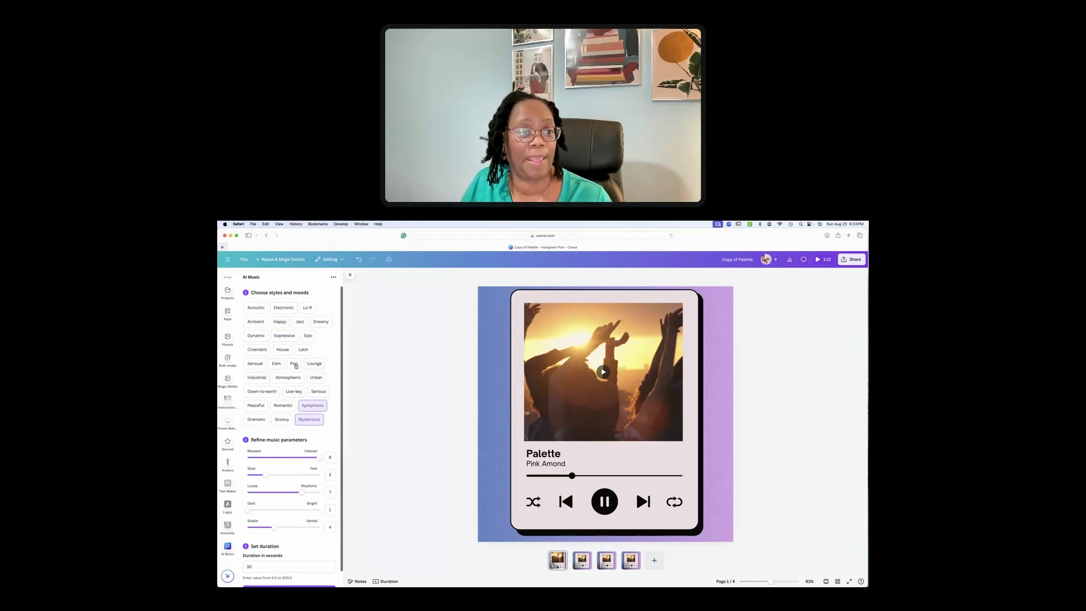
click(276, 364)
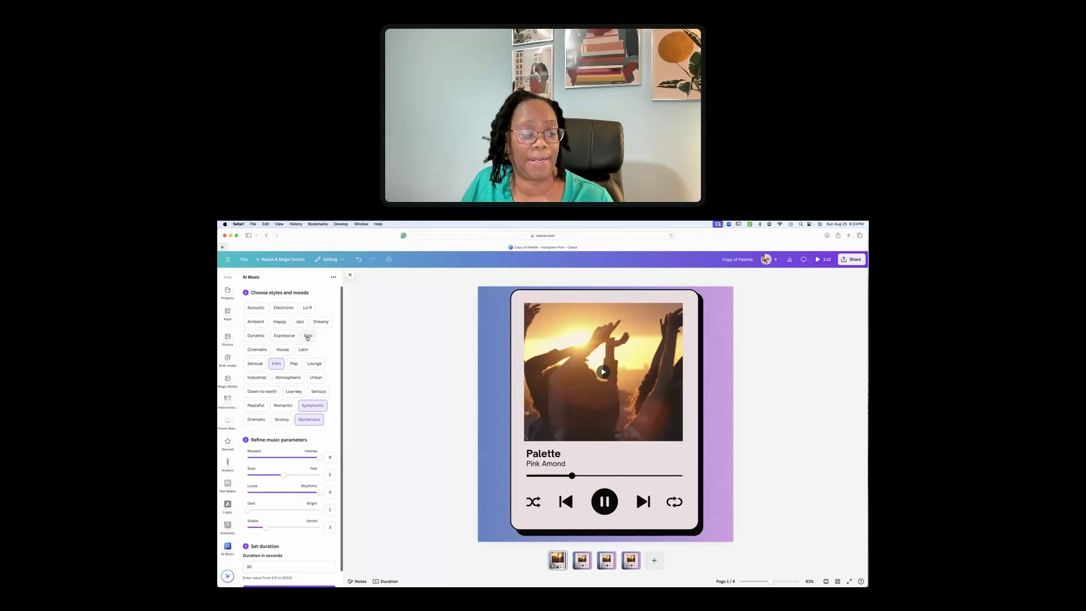
click(276, 363)
click(307, 337)
click(308, 336)
click(313, 405)
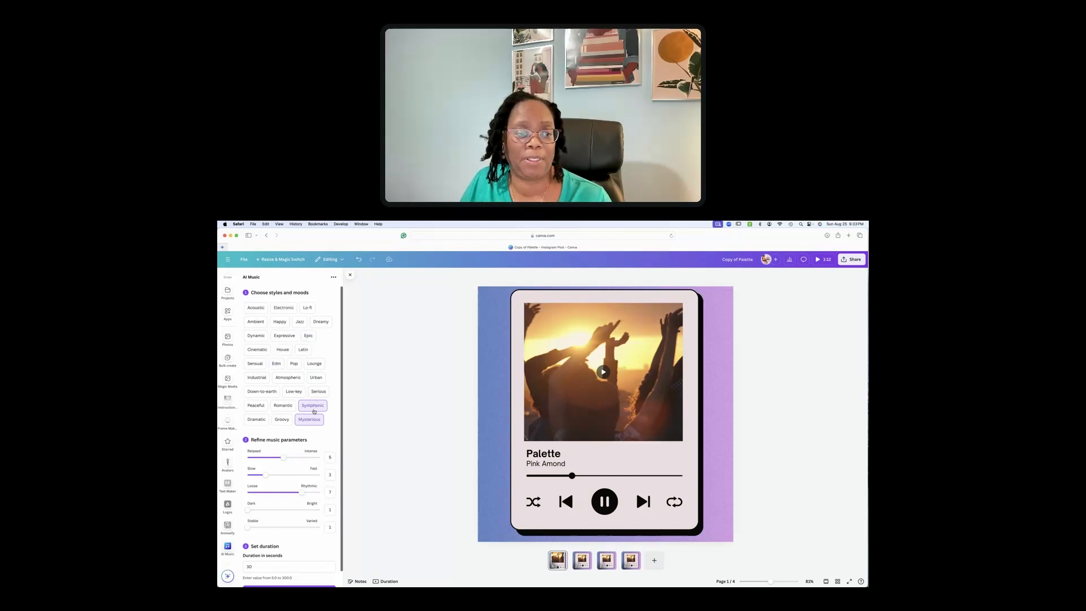
click(312, 421)
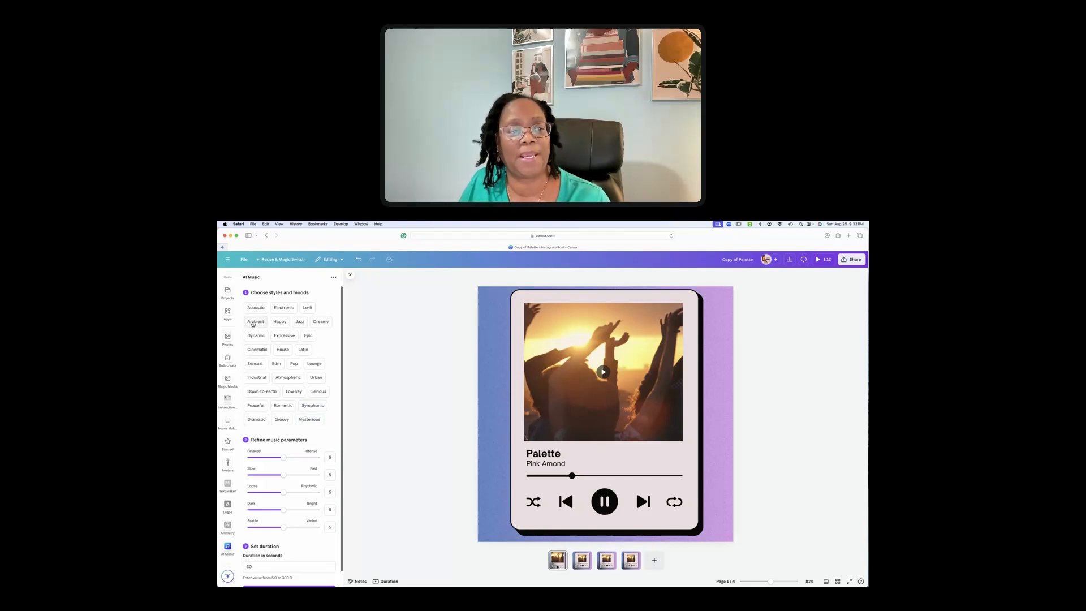
click(284, 350)
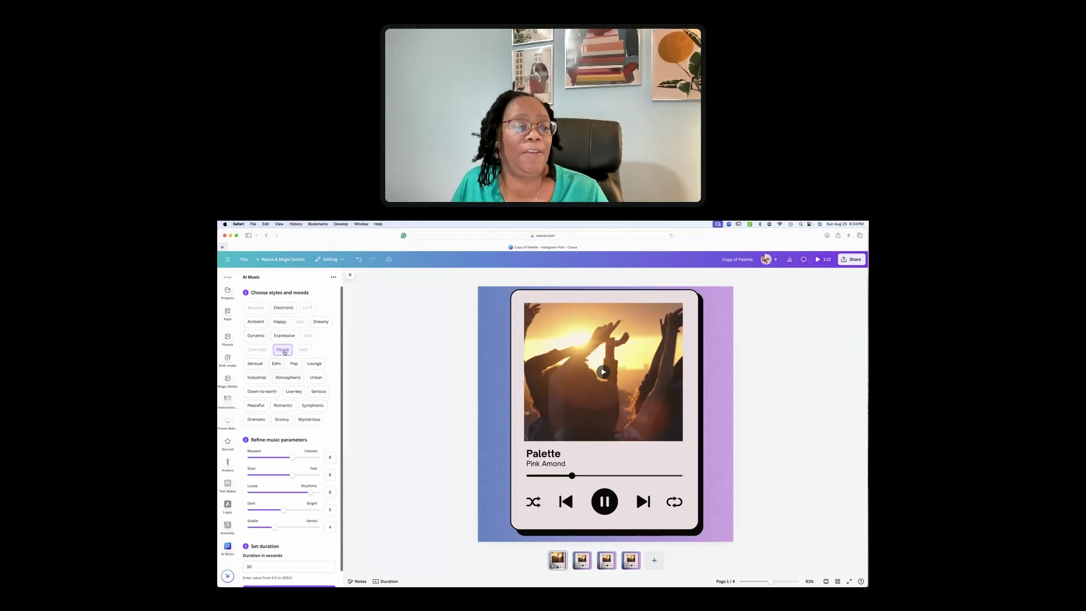
click(294, 365)
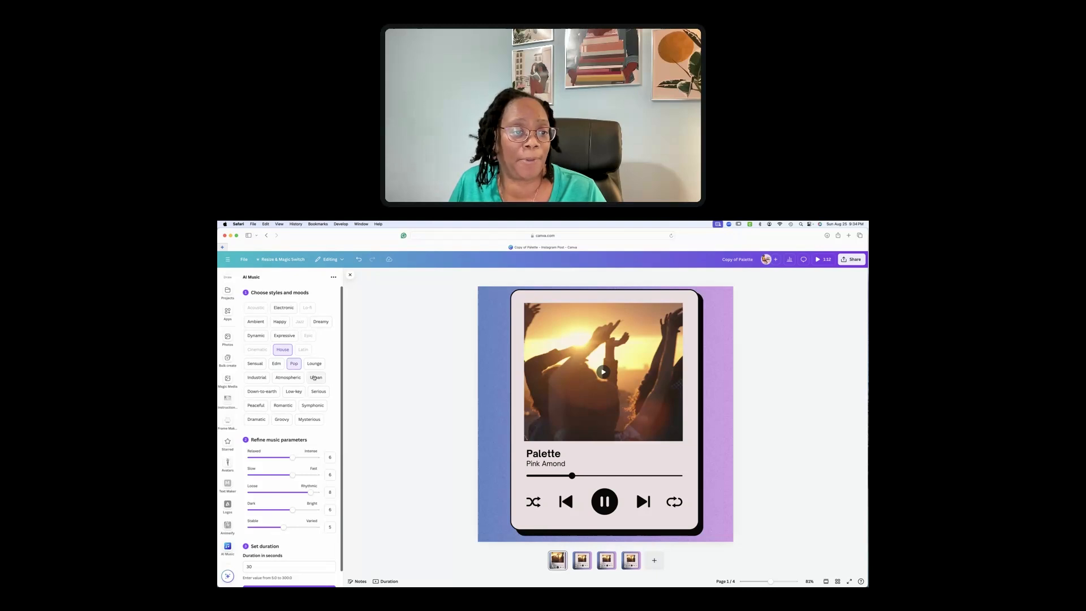
click(316, 378)
click(283, 420)
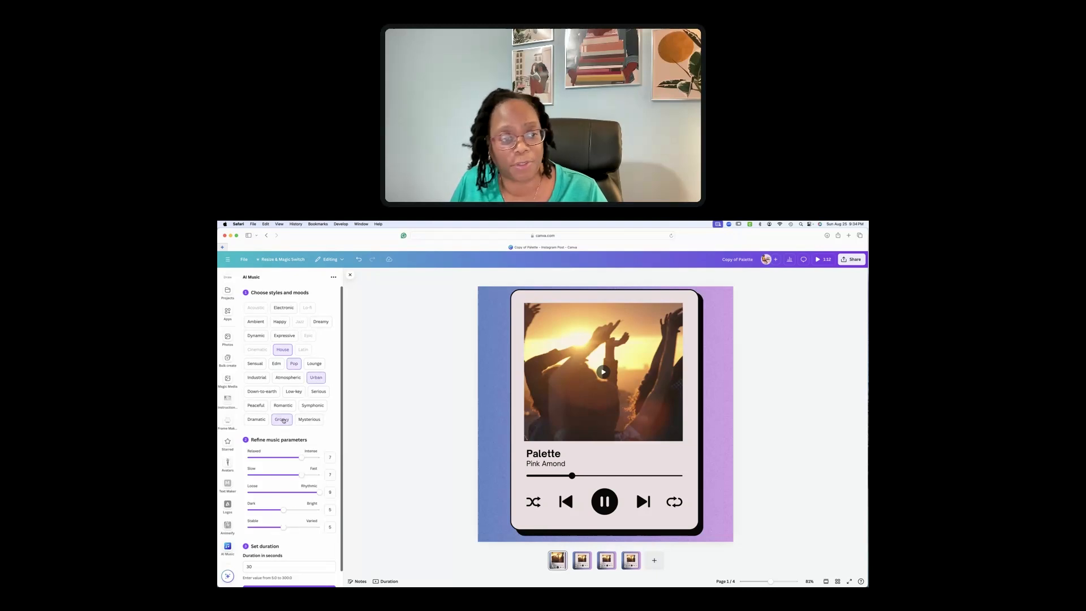
click(283, 420)
click(316, 377)
click(294, 365)
click(279, 350)
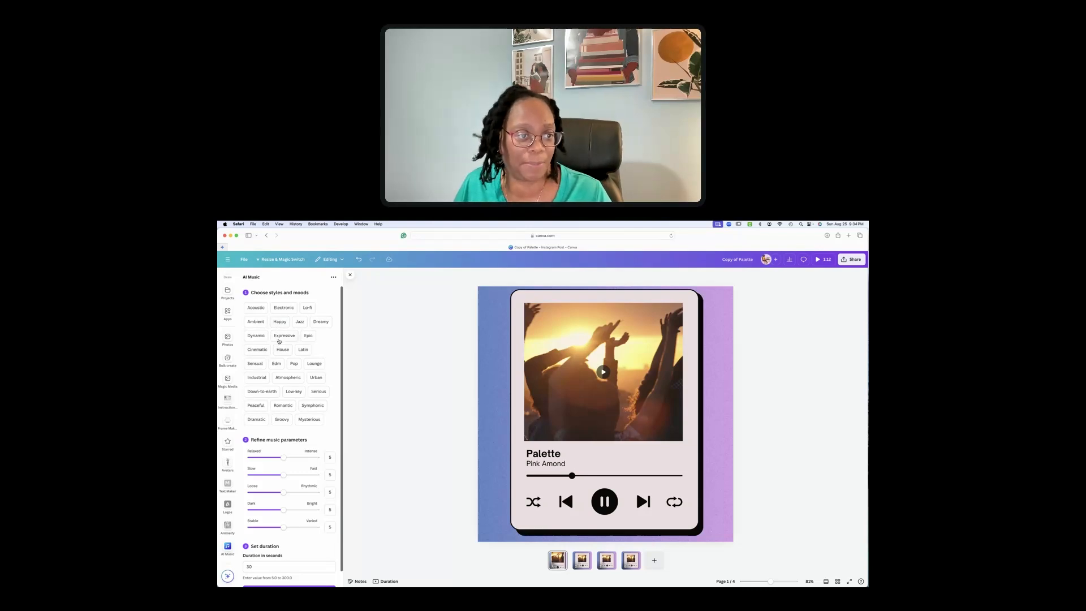
click(278, 339)
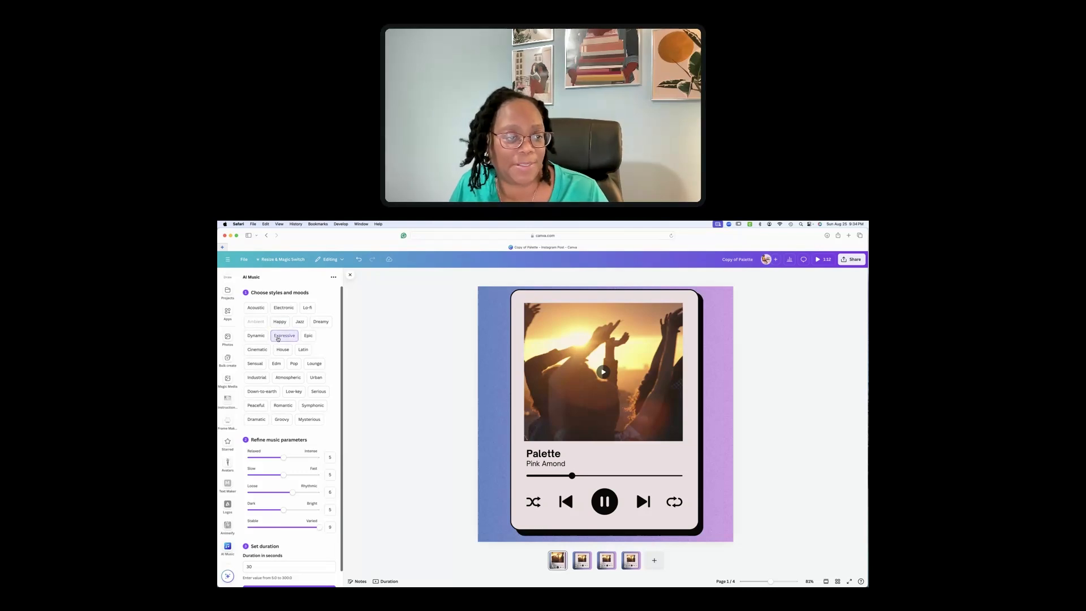
click(277, 323)
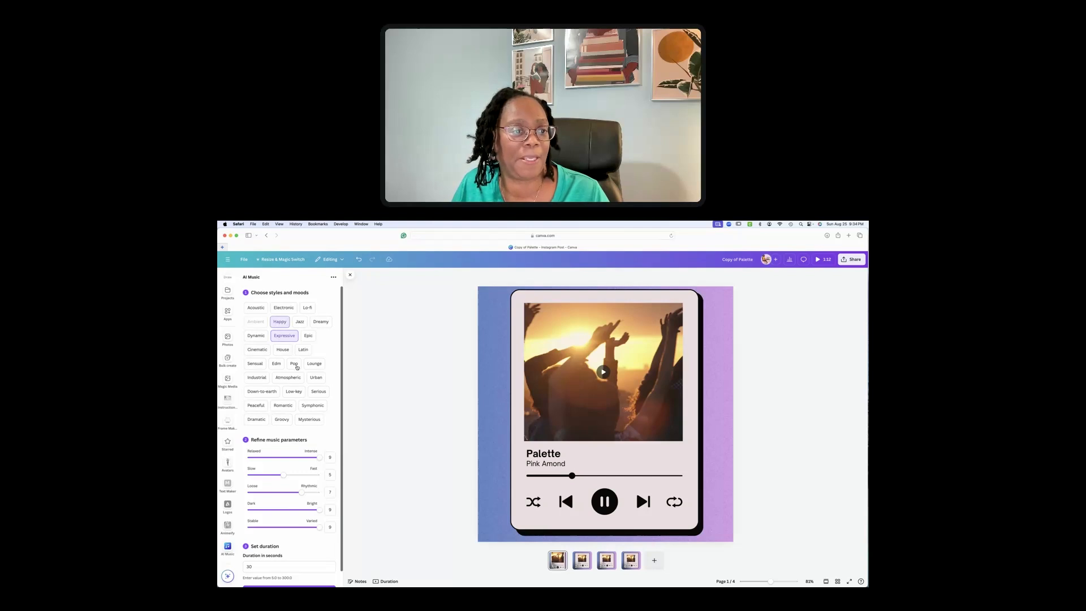
click(282, 351)
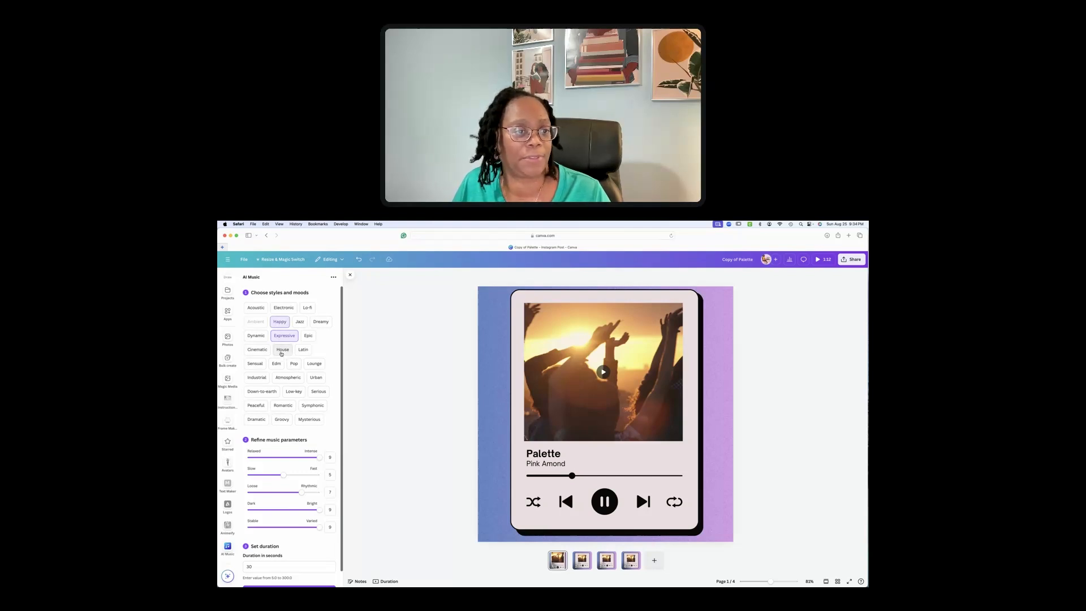
click(316, 379)
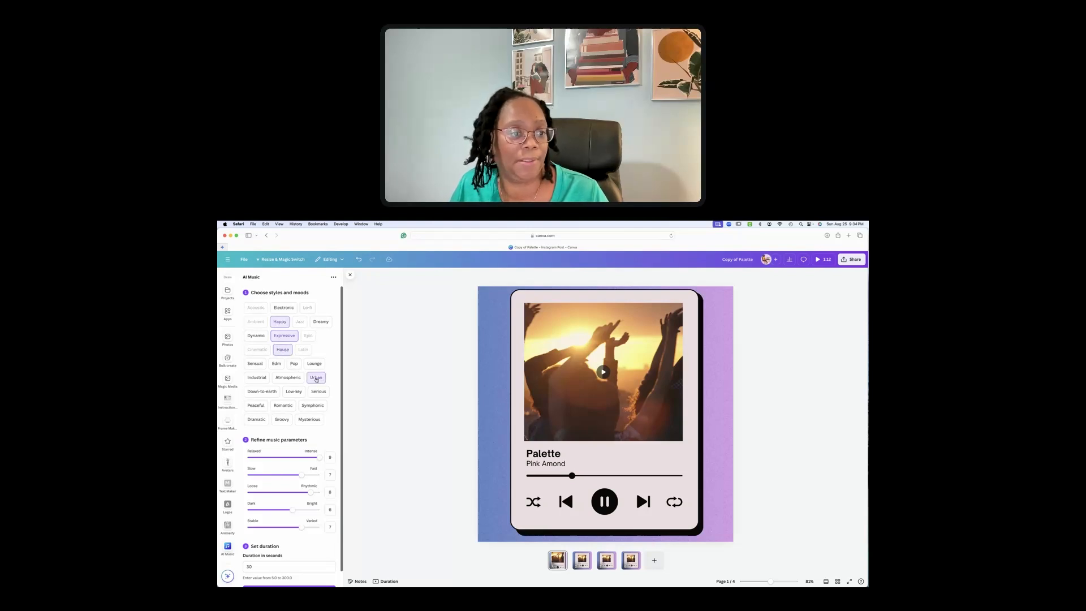
click(279, 421)
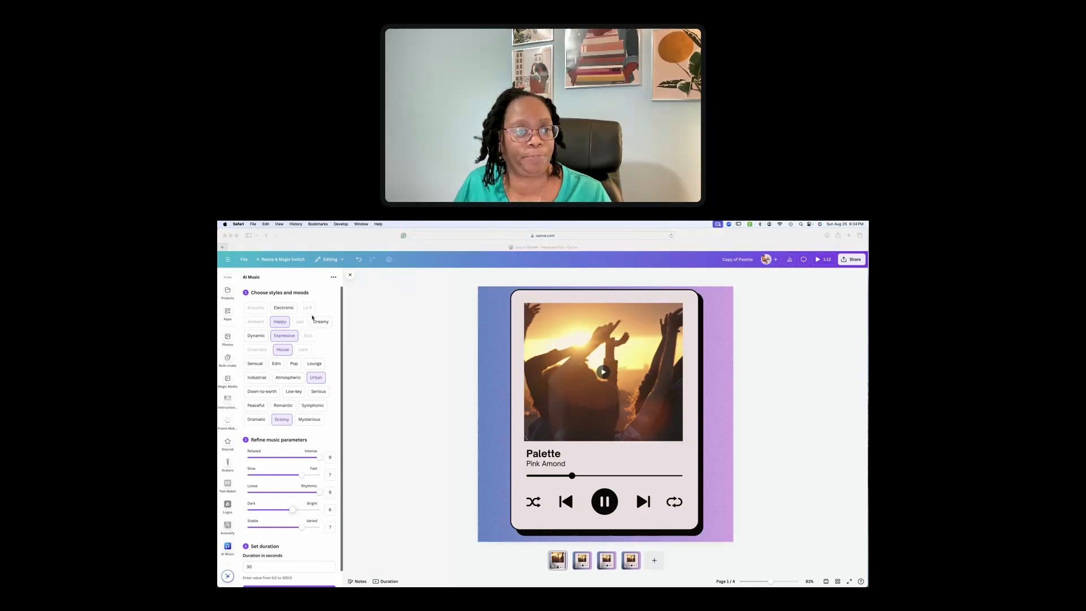
click(277, 324)
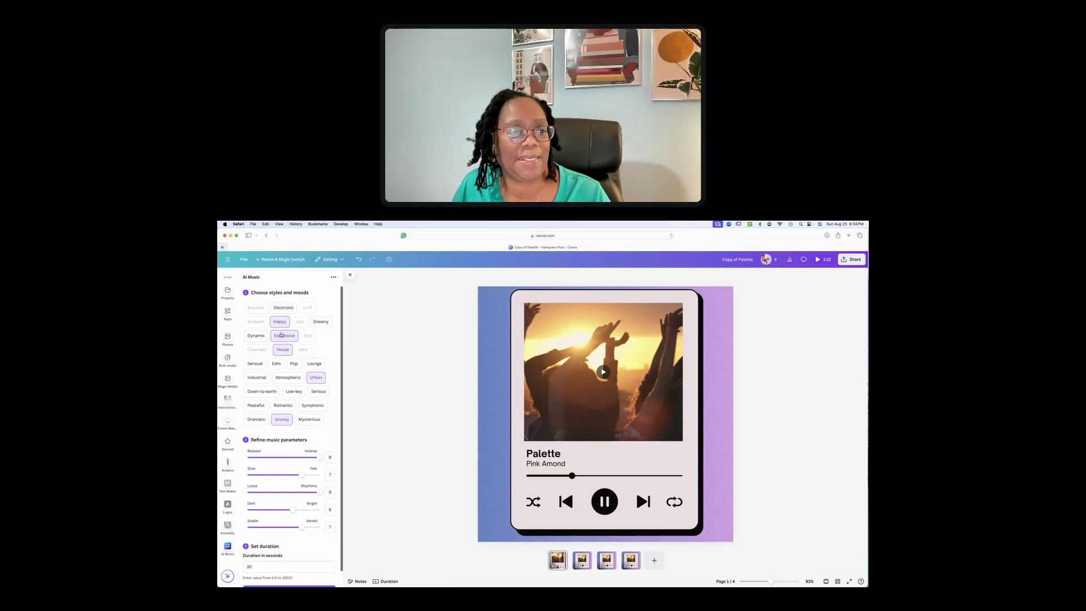
click(278, 325)
click(286, 336)
click(285, 350)
click(314, 376)
click(288, 421)
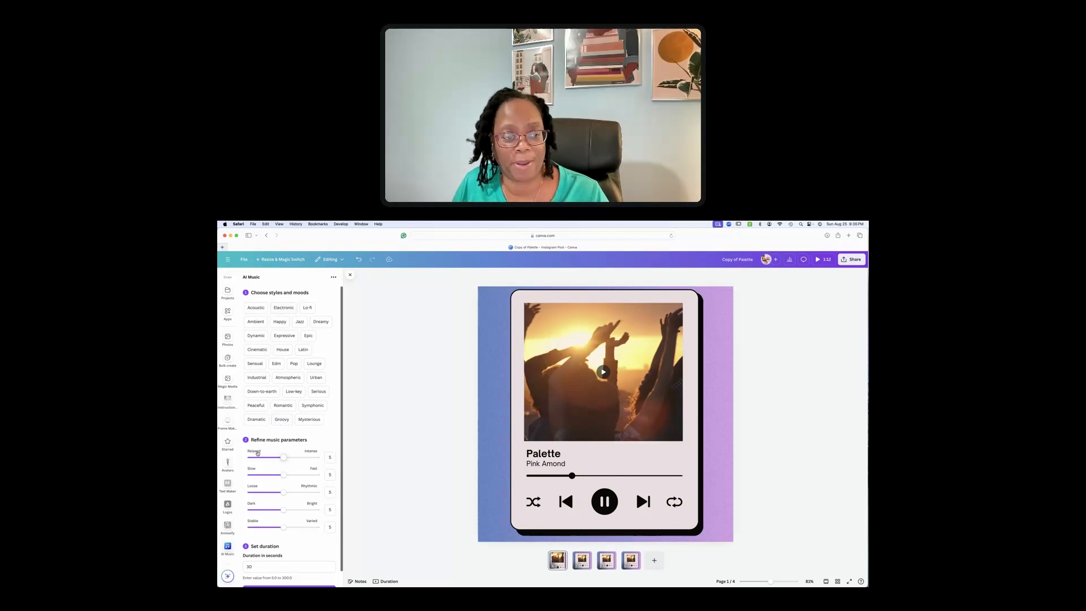
scroll(257, 450, down, 1)
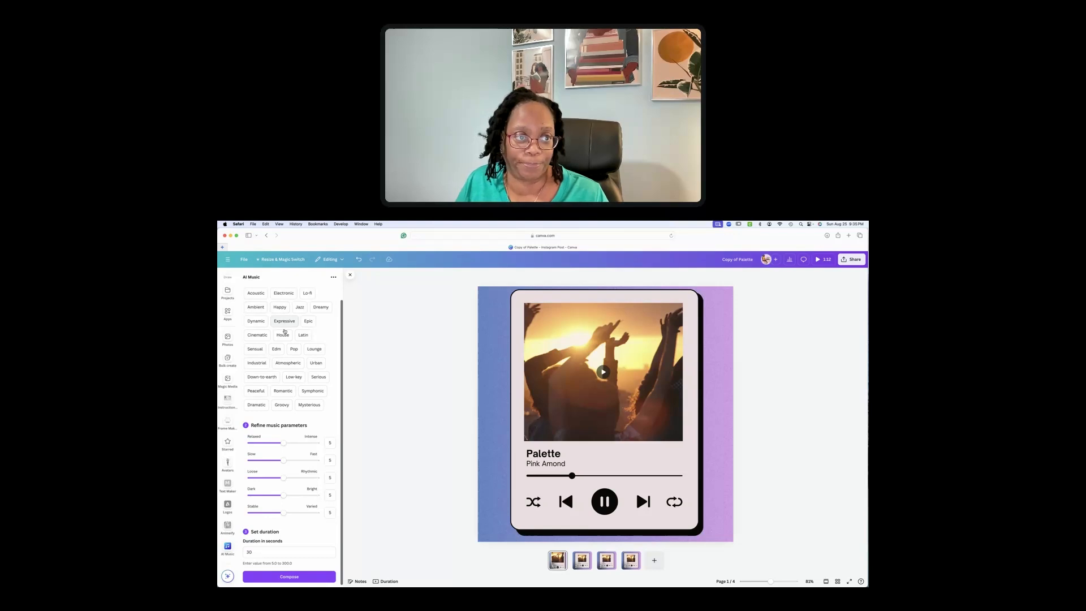
scroll(284, 322, up, 1)
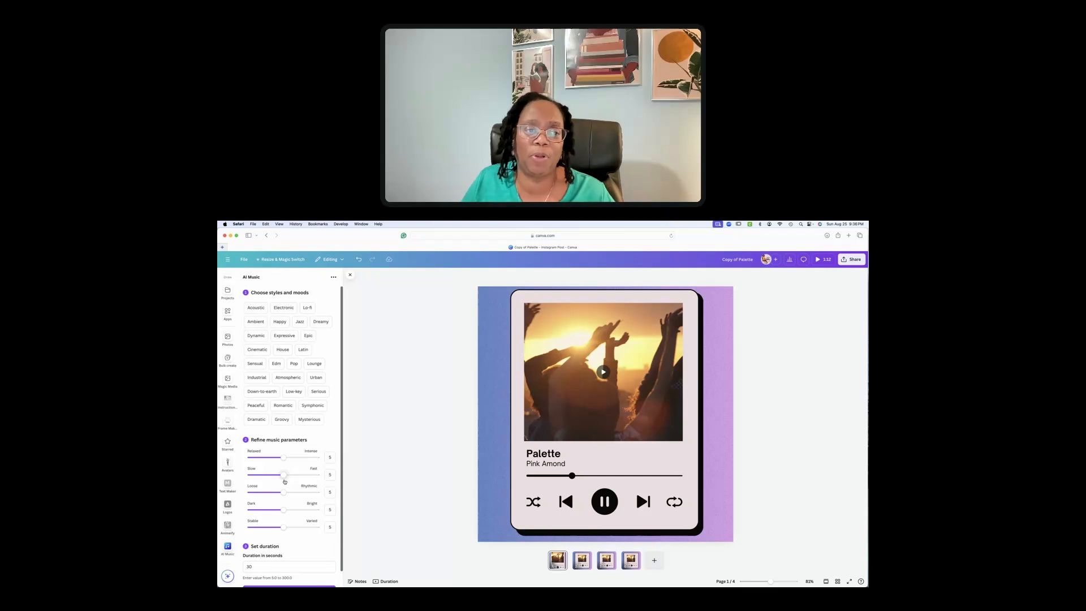
click(279, 321)
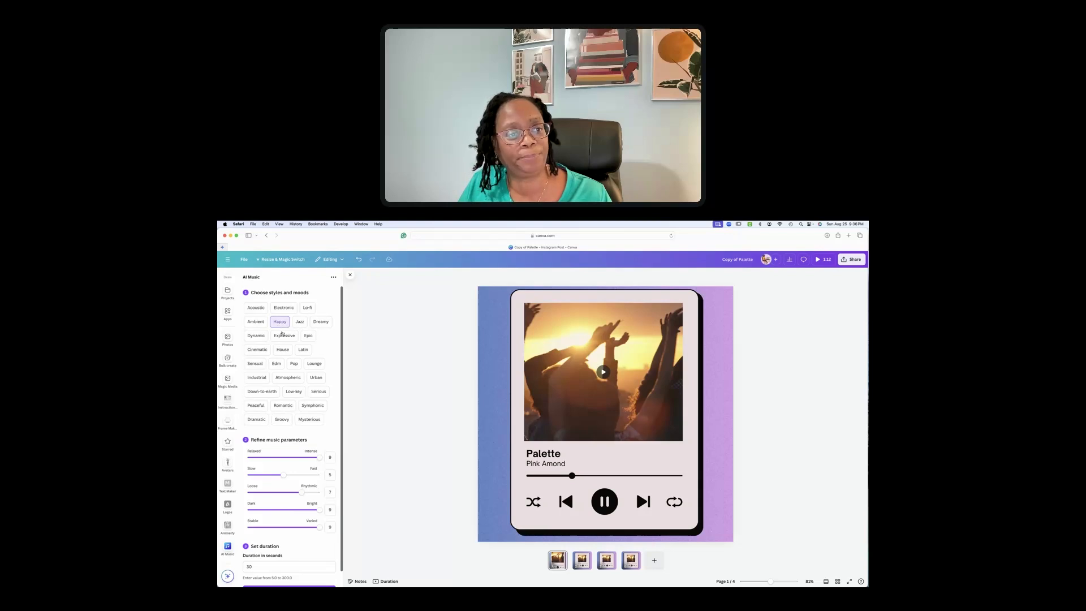
Select the Expressive, House and Groovy mood tags alongside Happy
click(283, 335)
click(283, 350)
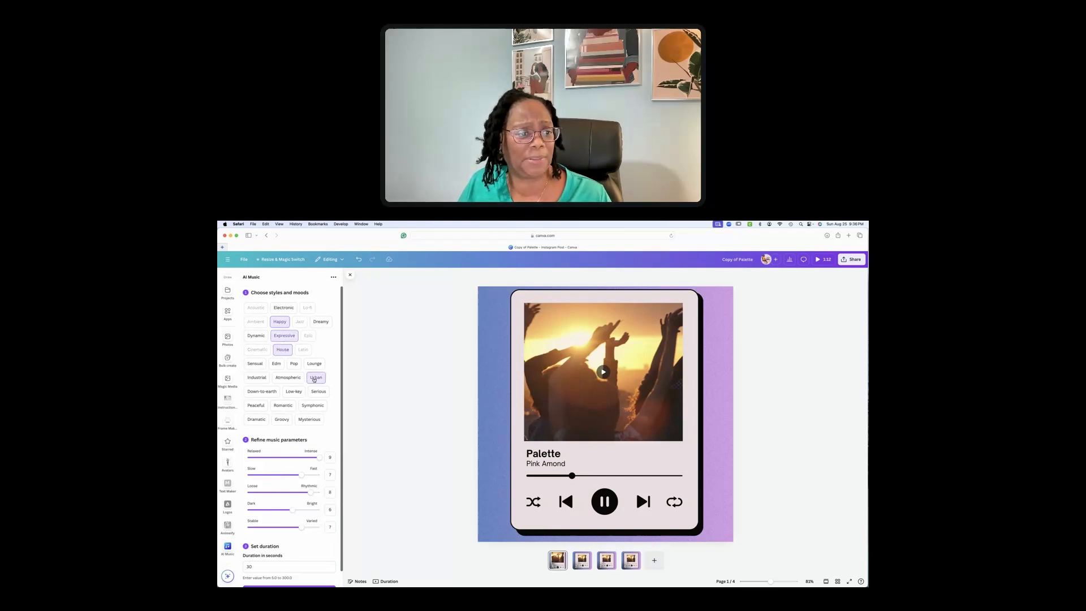
click(285, 420)
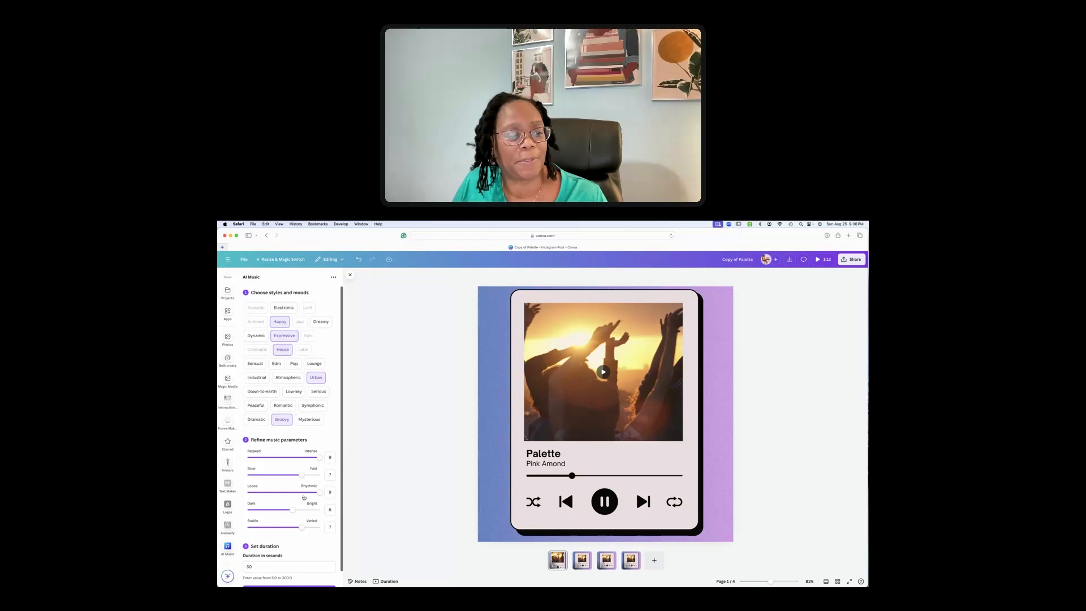
Lower the Rhythmic and Intense sliders so parameters read 6, 7, 6, 6, 7
drag(316, 493, 295, 493)
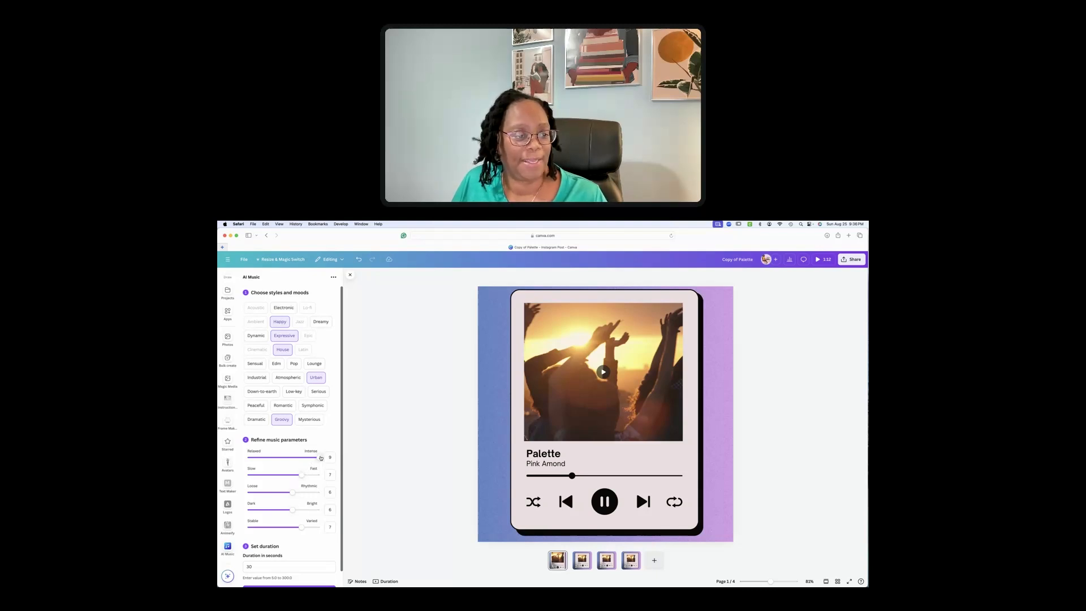
drag(321, 458, 294, 459)
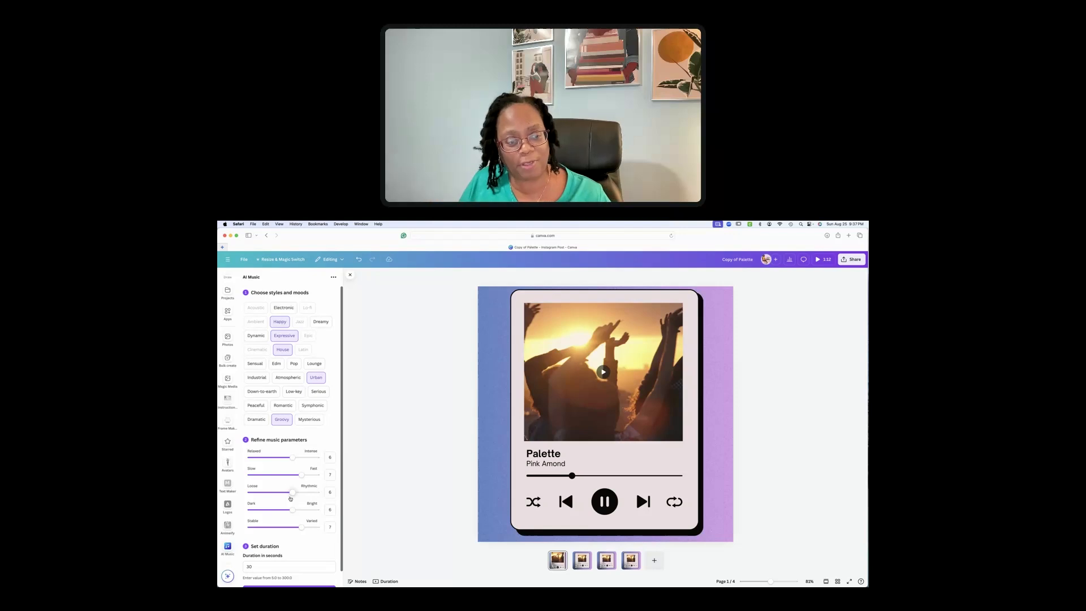
scroll(342, 430, down, 2)
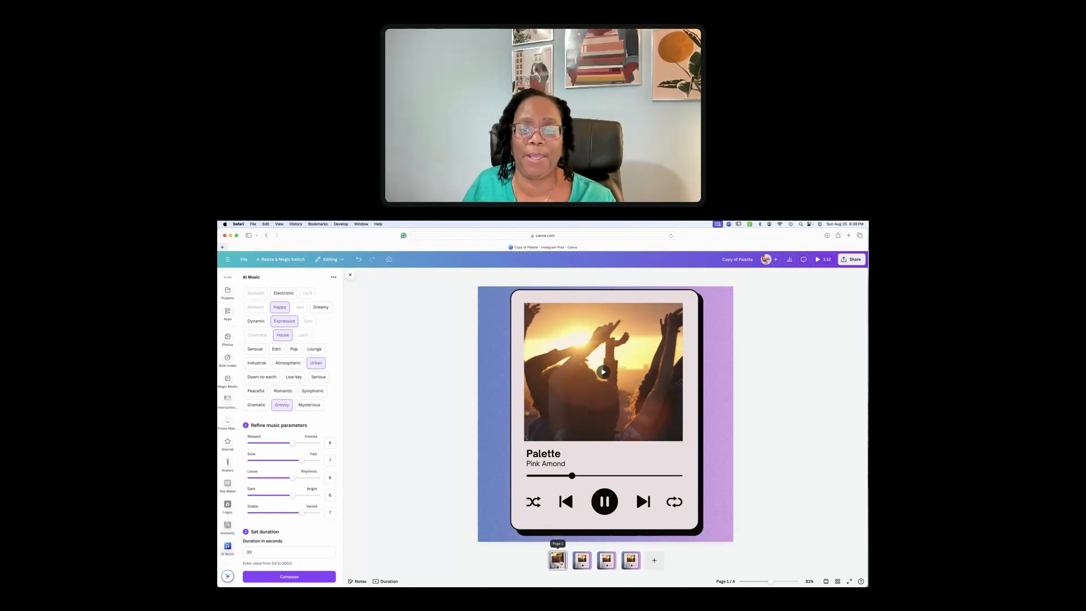
Remove page 4, leaving three sunset-video player-card pages
click(581, 408)
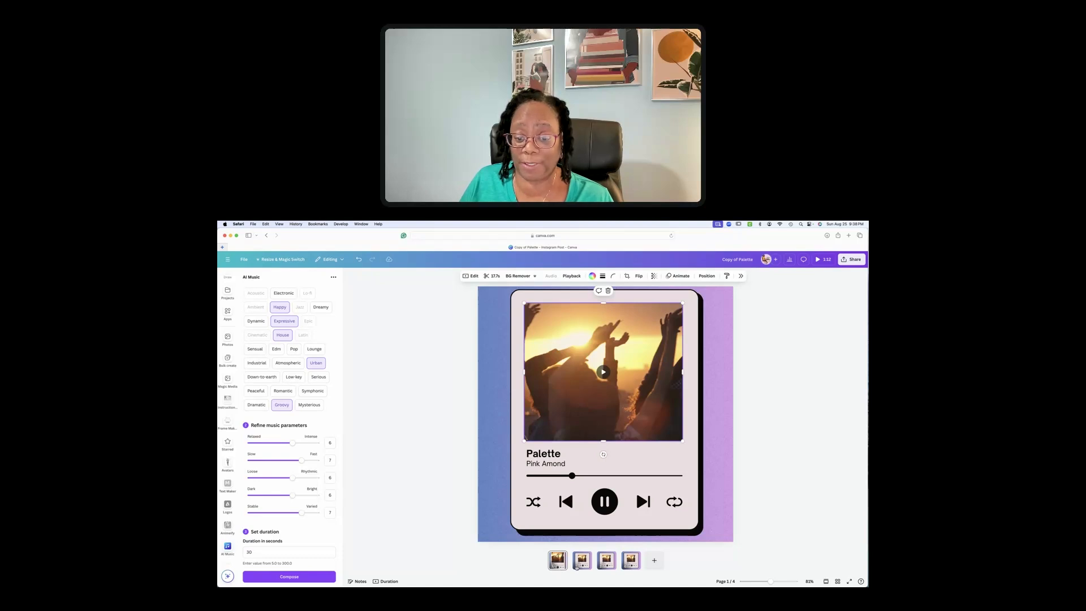
click(636, 555)
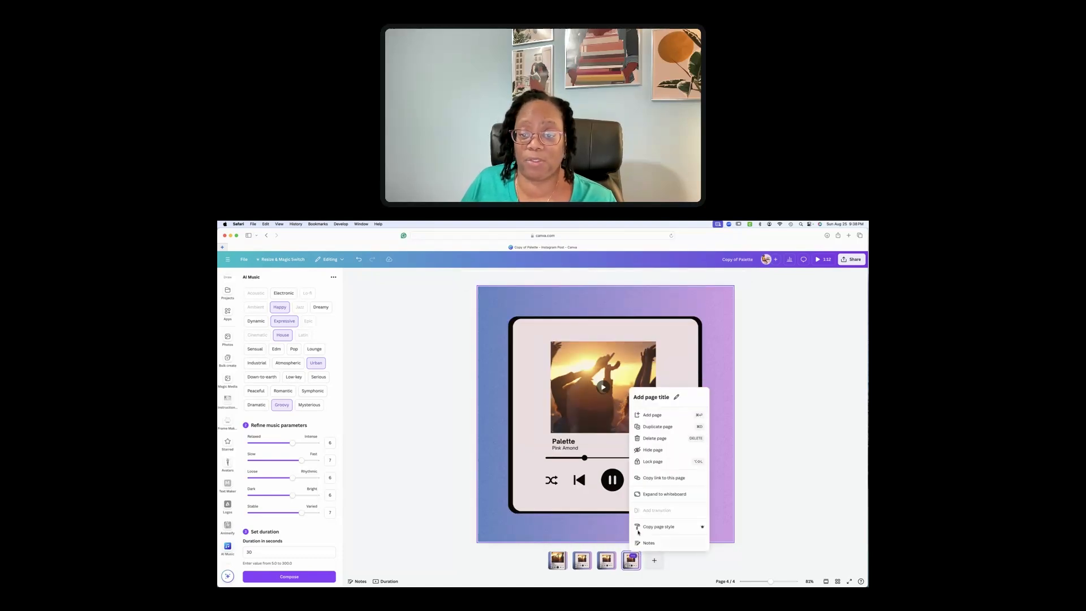
click(651, 438)
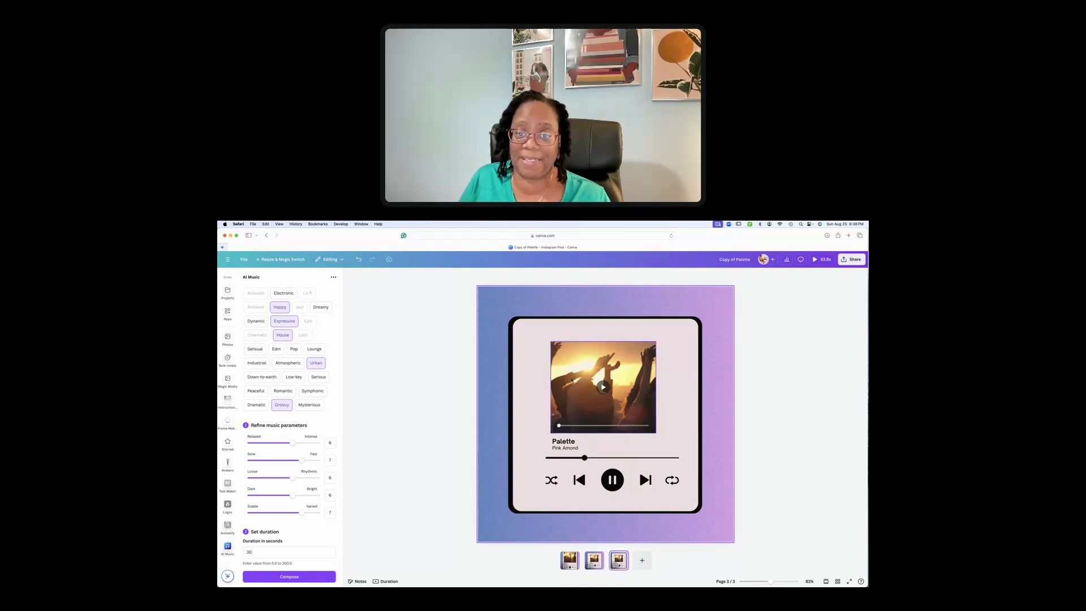
Change the AI music duration from 30 to 75 seconds
click(258, 551)
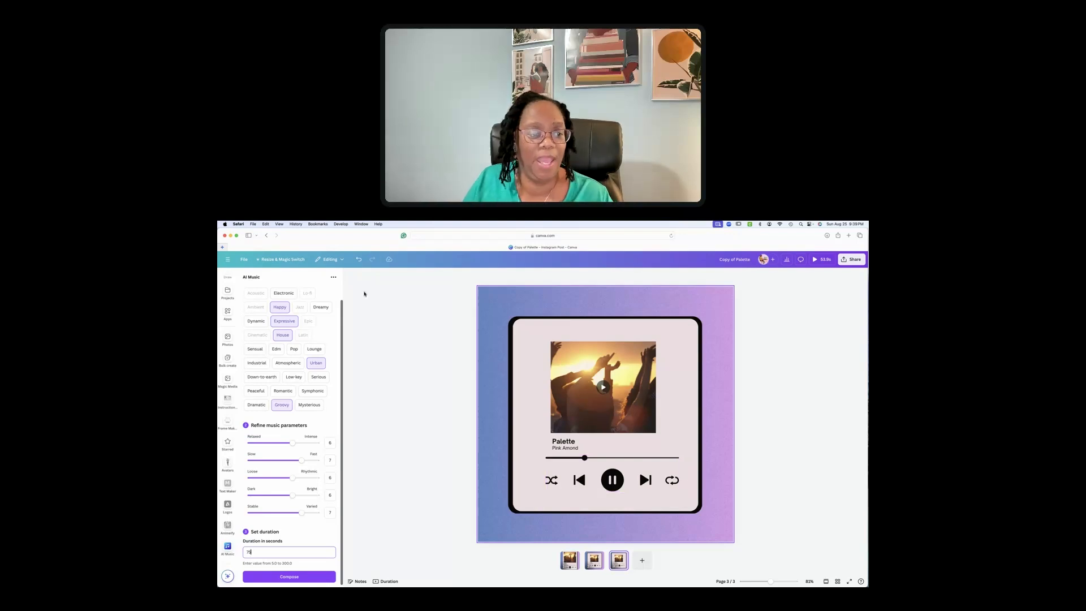
scroll(334, 408, up, 1)
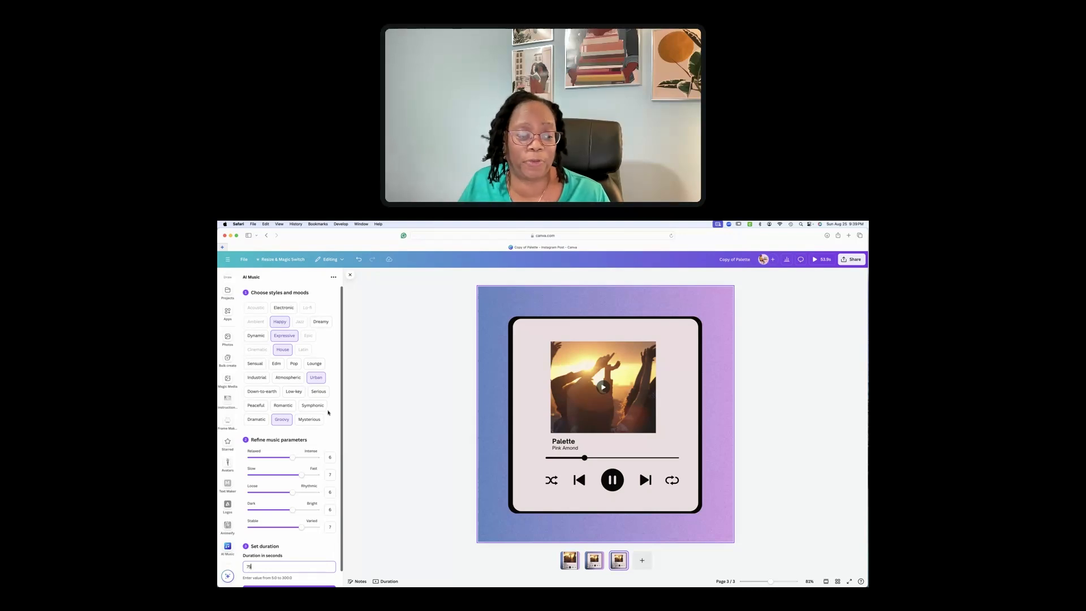
scroll(329, 412, down, 1)
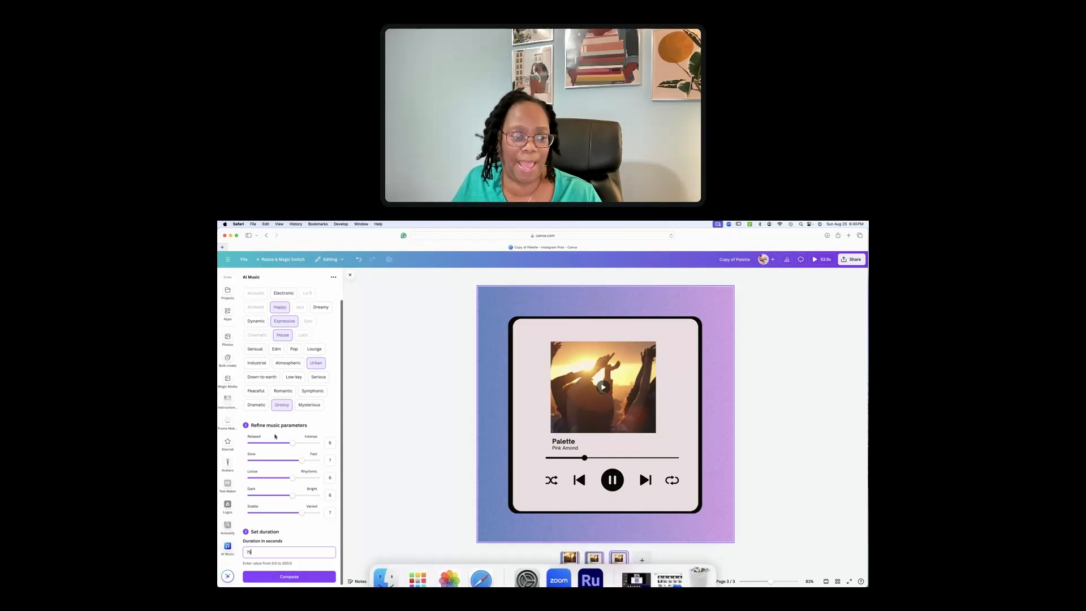
Compose the AI music track and trim it back so it spans all three pages
click(284, 577)
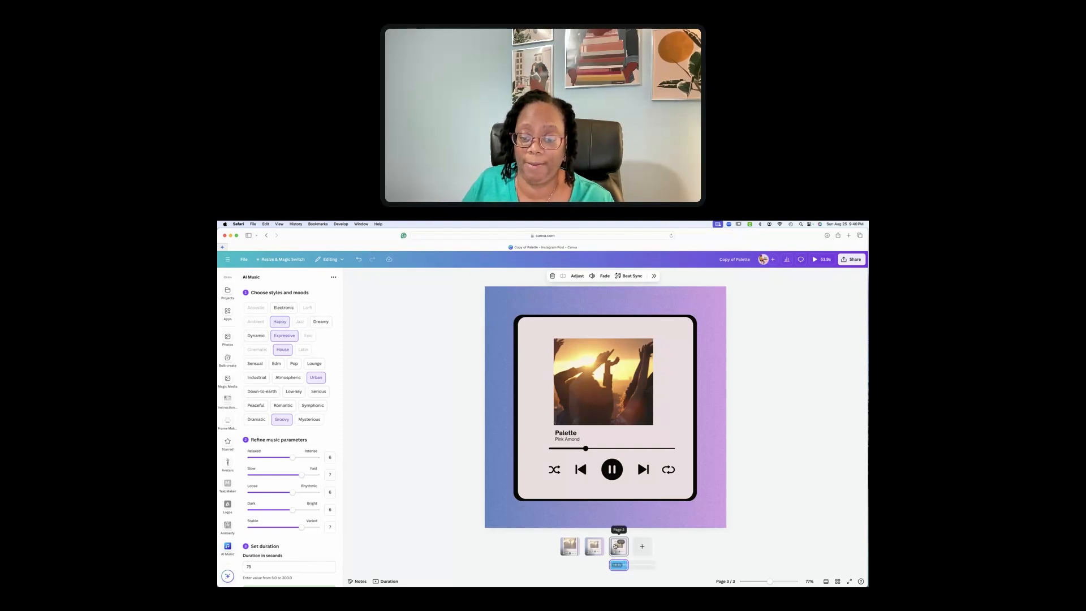
drag(611, 565, 528, 570)
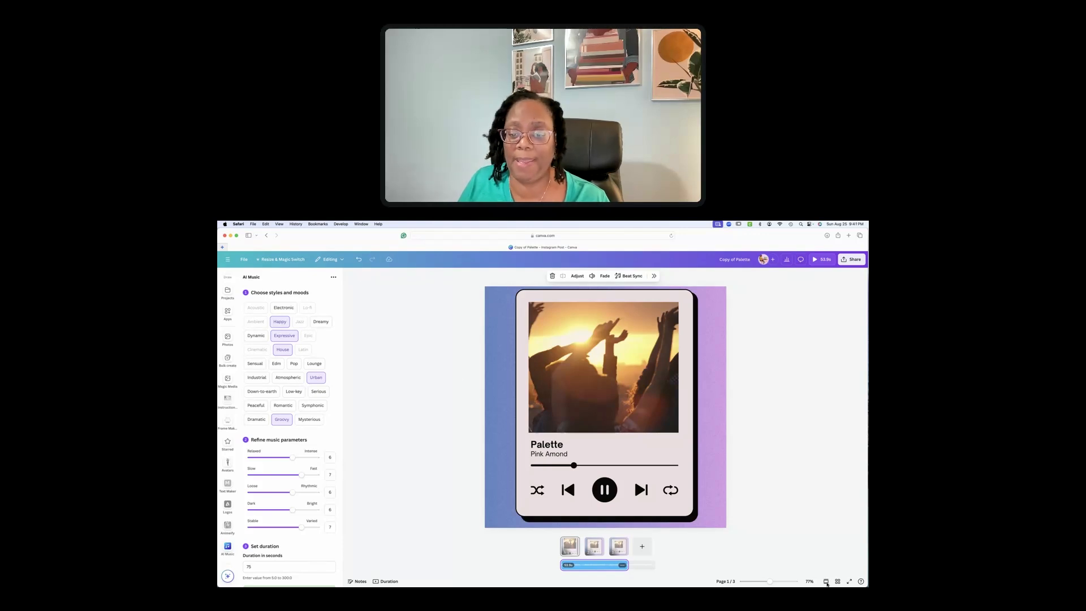
Slide the AI music clip on the timeline to offset its starting section, then bring up its options
drag(769, 583, 771, 581)
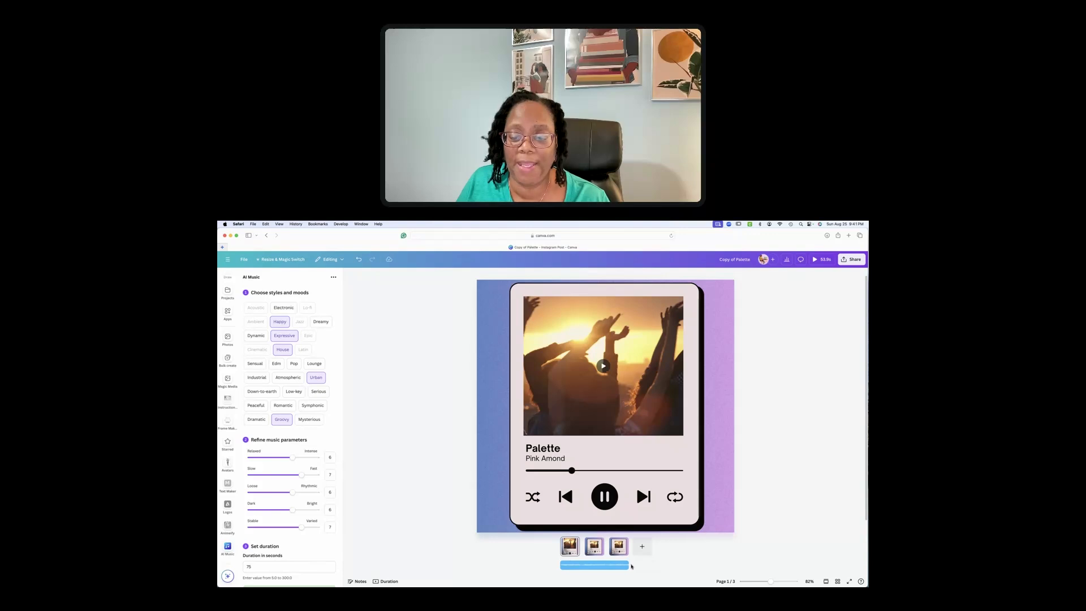
mouse_move(617, 566)
mouse_down()
mouse_move(597, 565)
mouse_move(622, 565)
mouse_up()
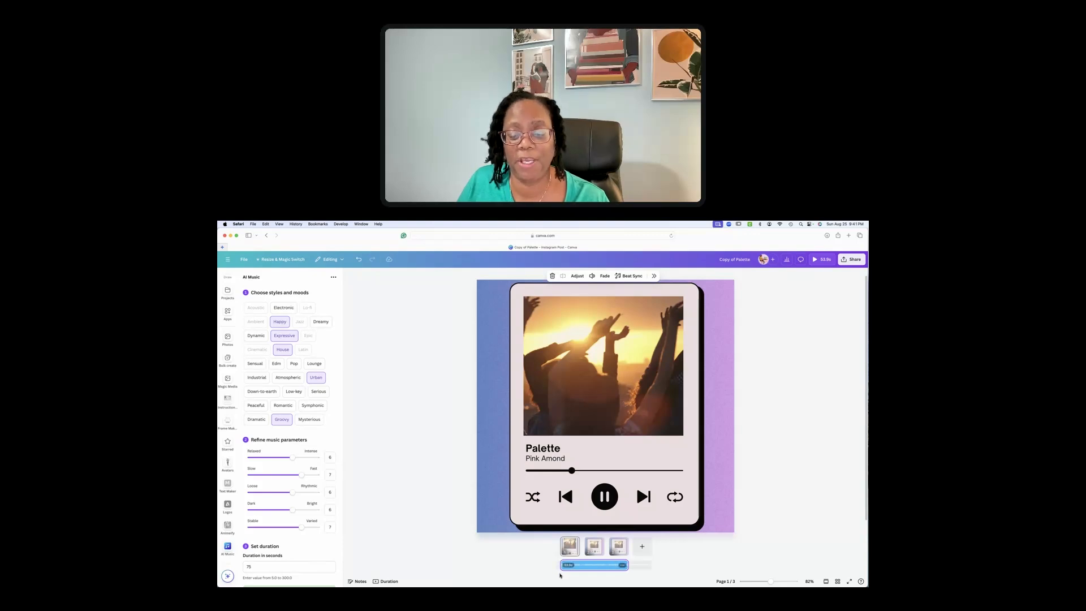
drag(581, 567, 590, 567)
drag(608, 566, 606, 565)
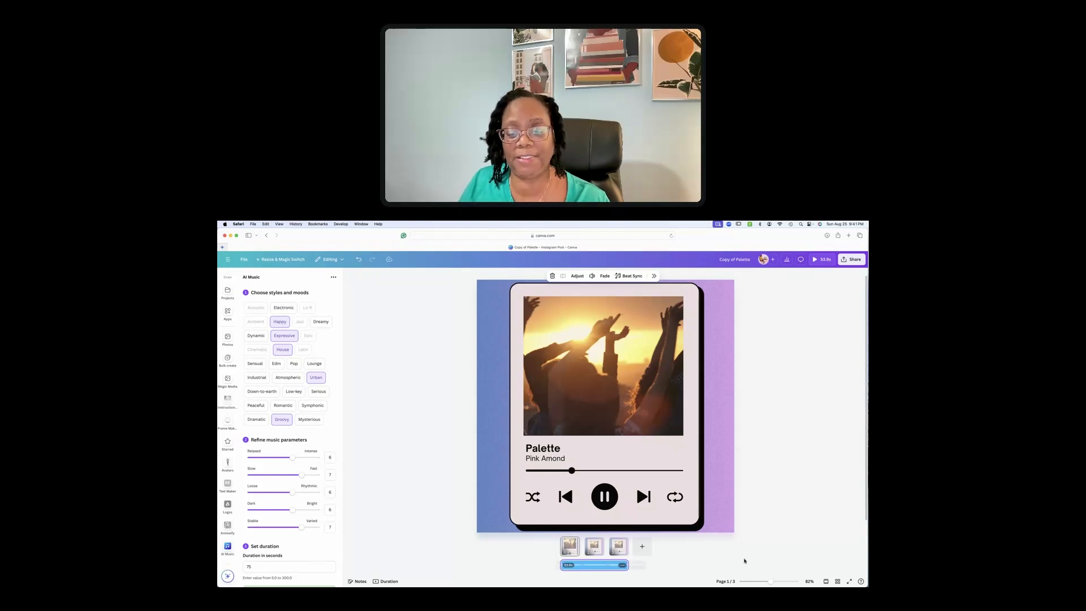
click(622, 566)
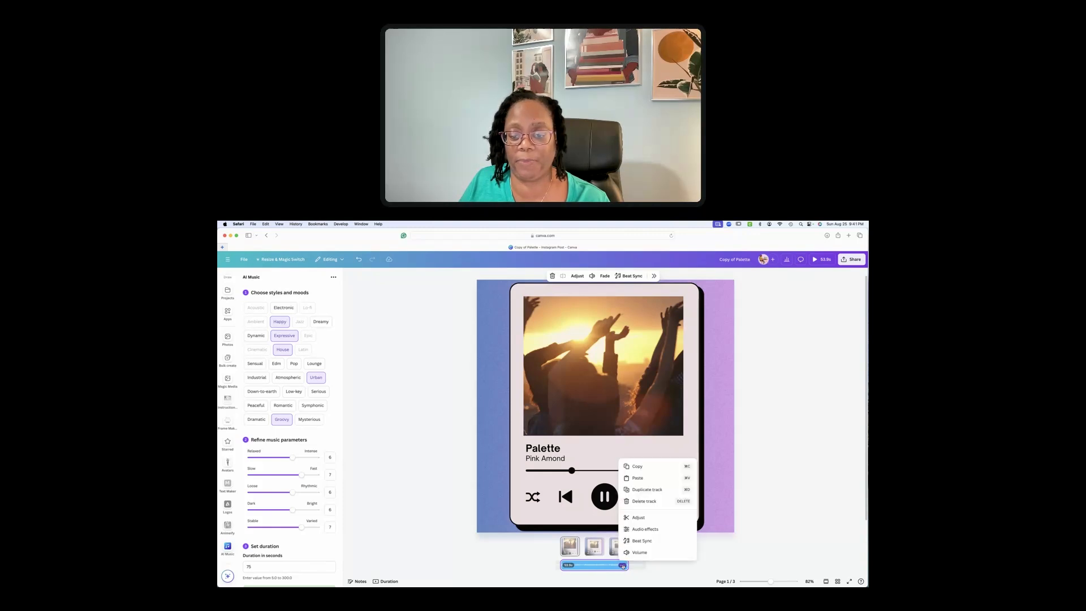
Open the music track's Audio panel with Beat Sync off and fade in/out at 0
click(645, 529)
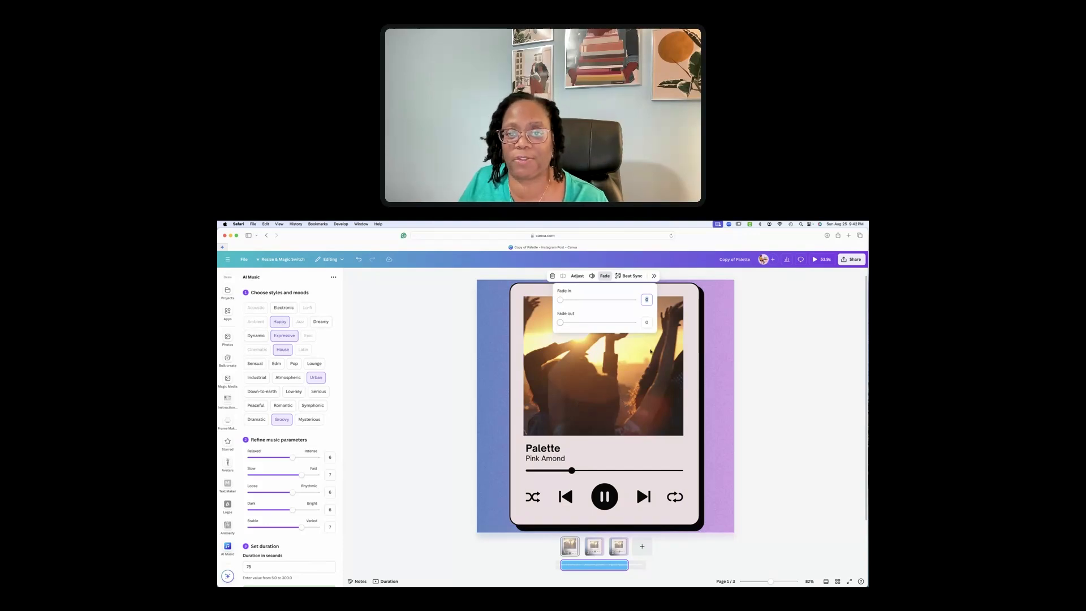
click(525, 562)
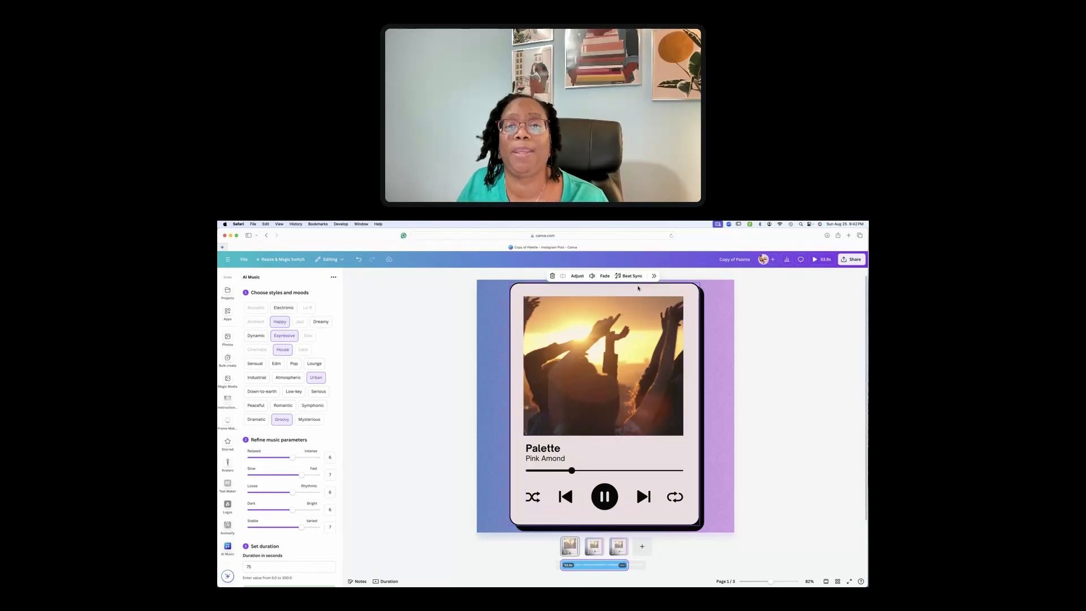
click(653, 276)
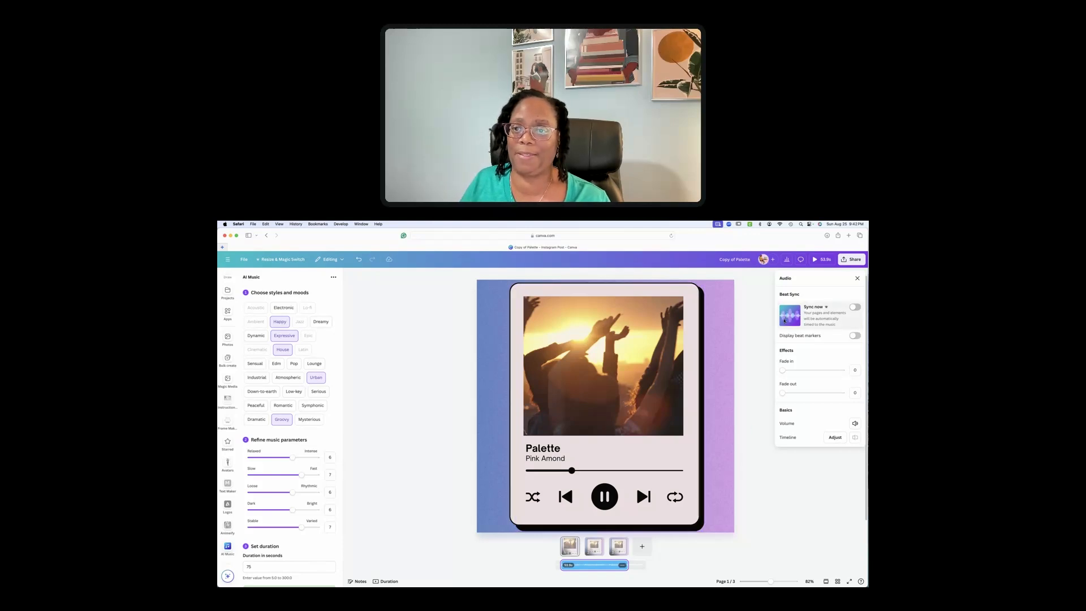
Raise the computer's volume and play the three-page design as a full-screen preview
click(754, 331)
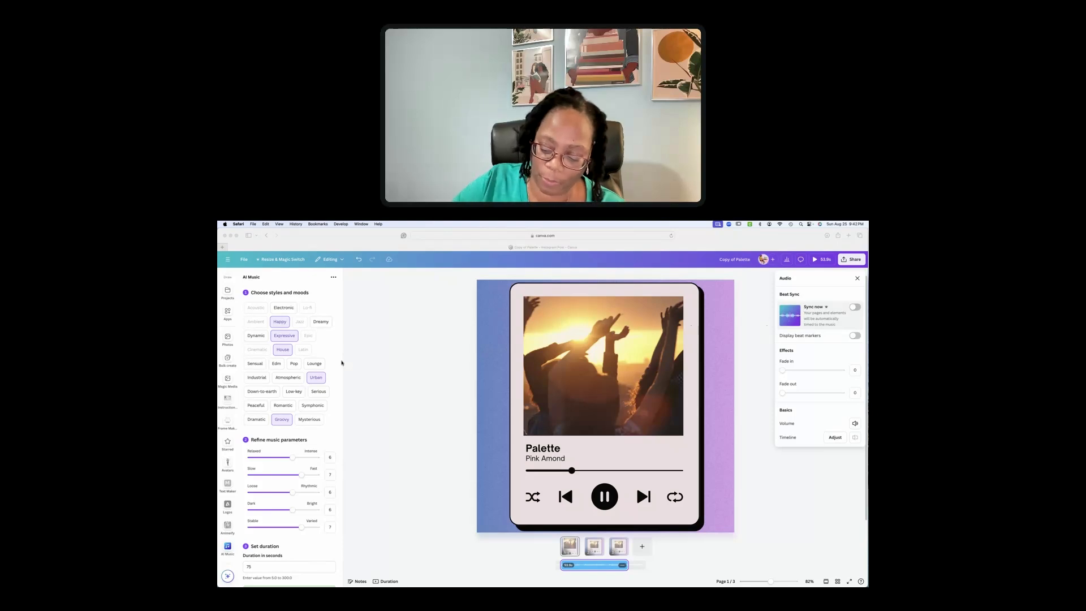
key(XF86AudioRaiseVolume)
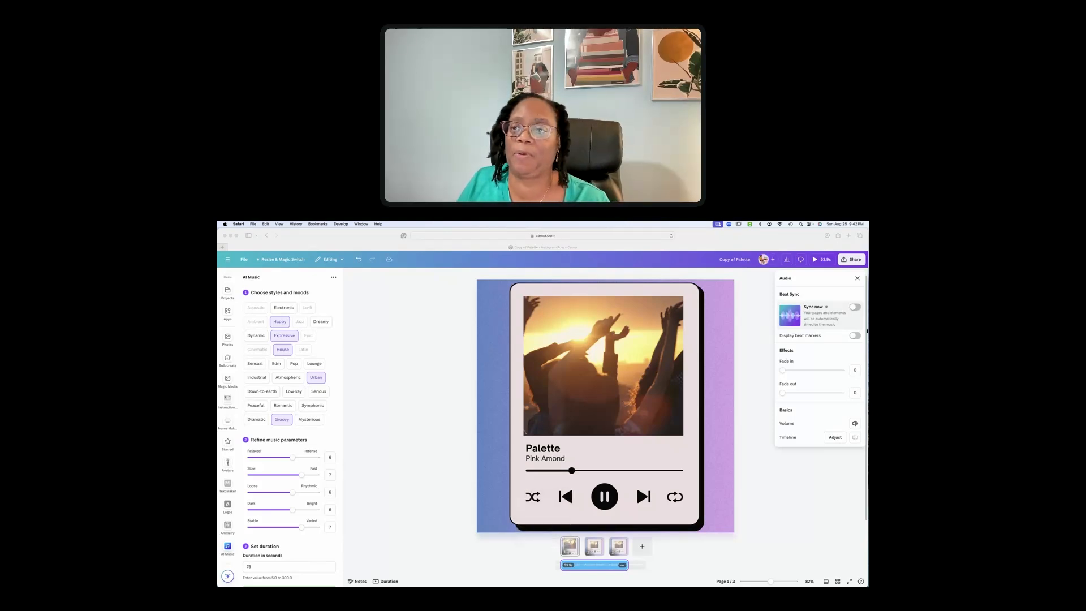
click(816, 259)
click(815, 259)
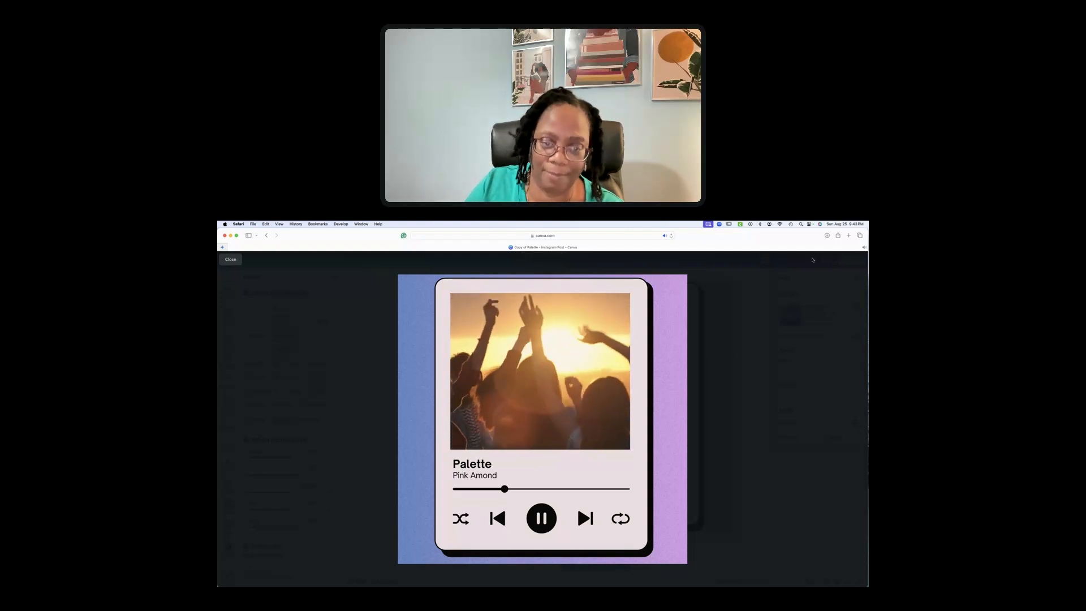
key(XF86AudioLowerVolume)
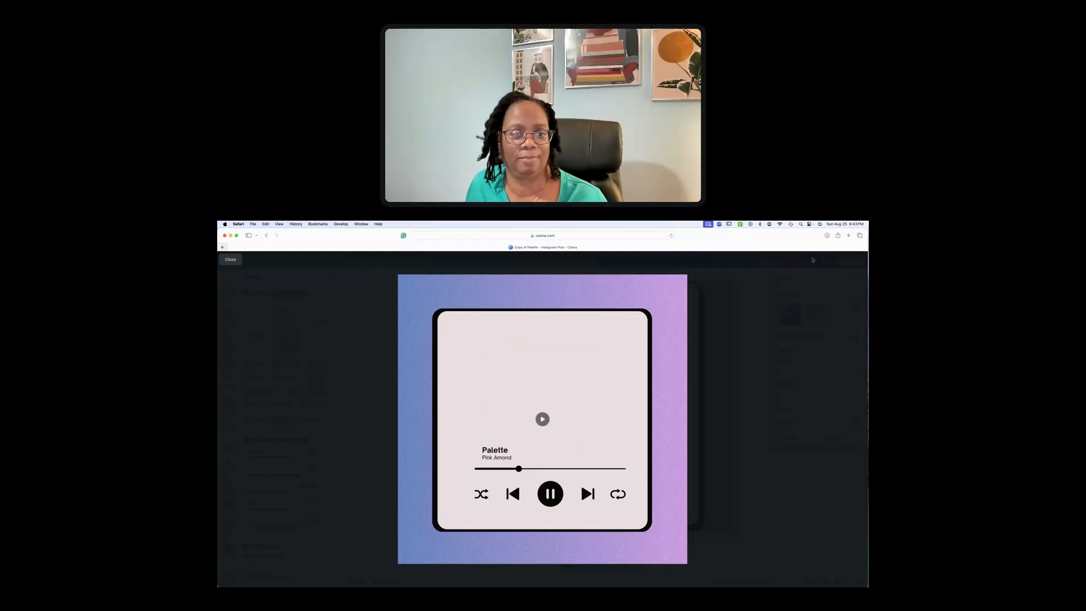
key(Escape)
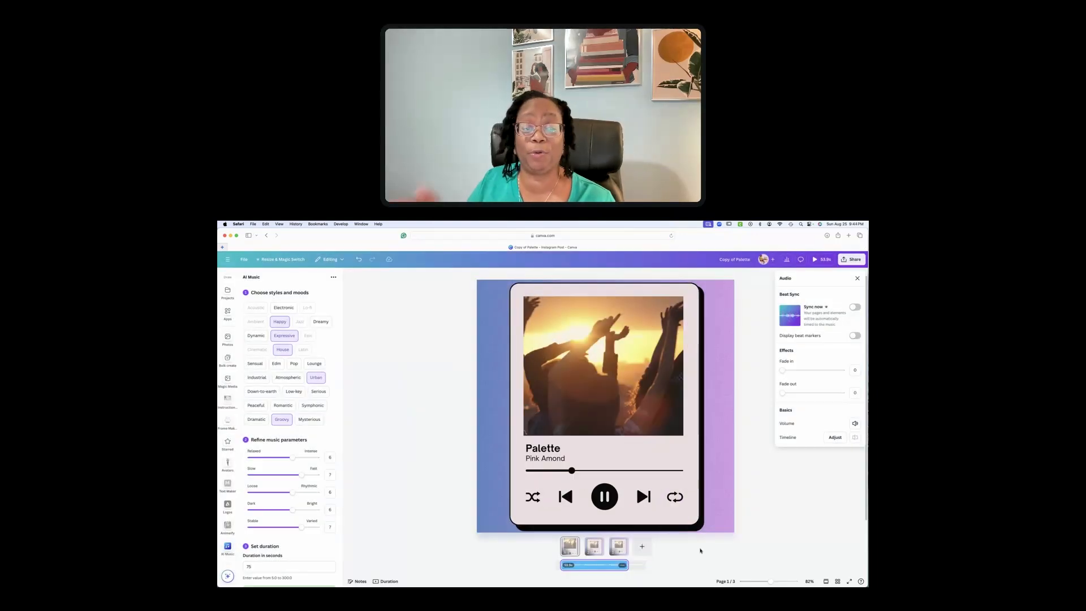